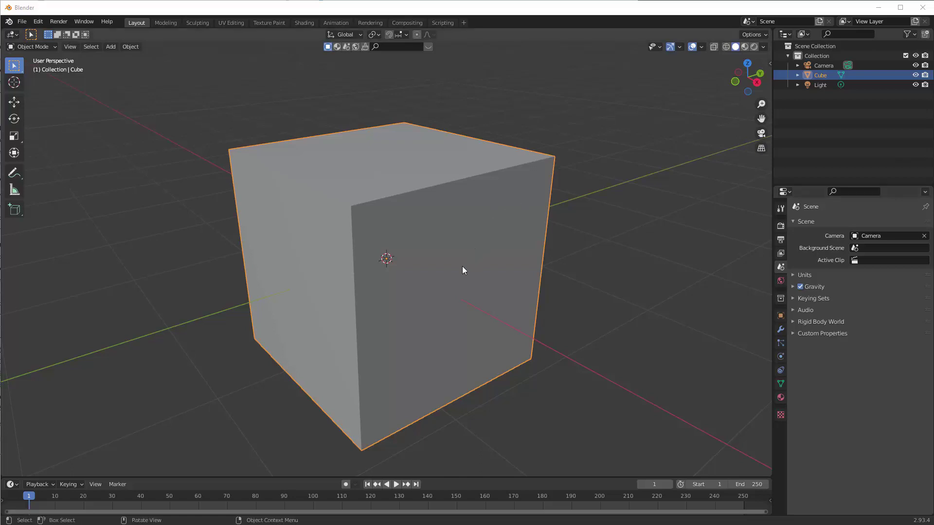
# Orbit the view slightly around the default grey cube
pyautogui.moveTo(463, 267); pyautogui.dragTo(463, 268, button='middle')
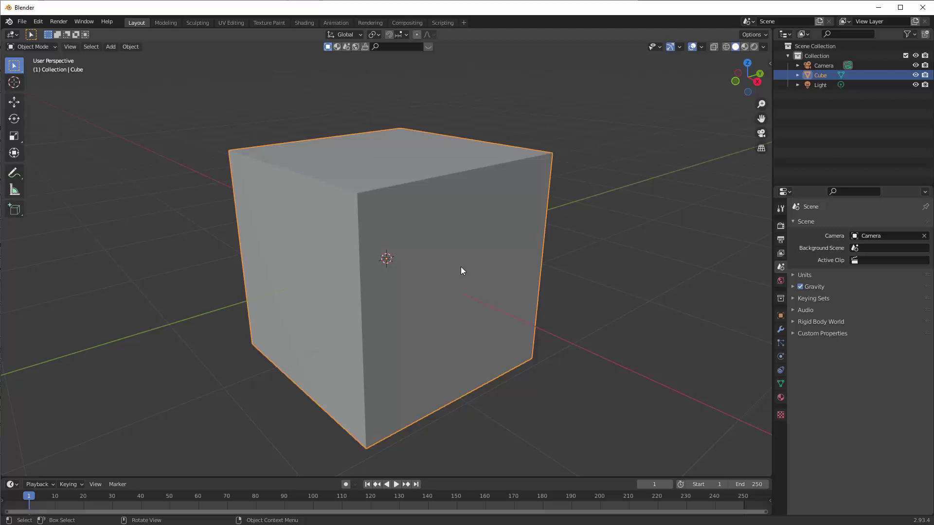
pyautogui.press('shift')
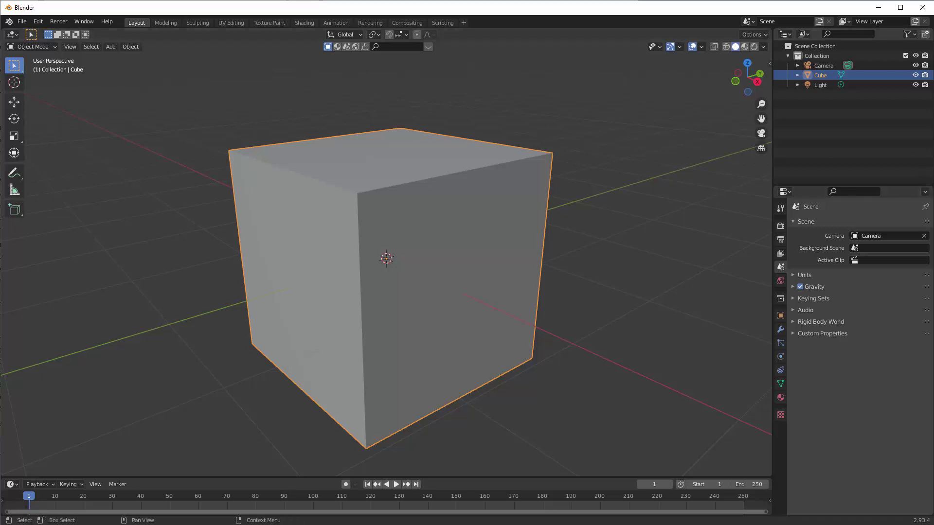
# Bring the textures.com window over Blender and scroll through the Mesopotamia ornament sets
pyautogui.click(933, 1)
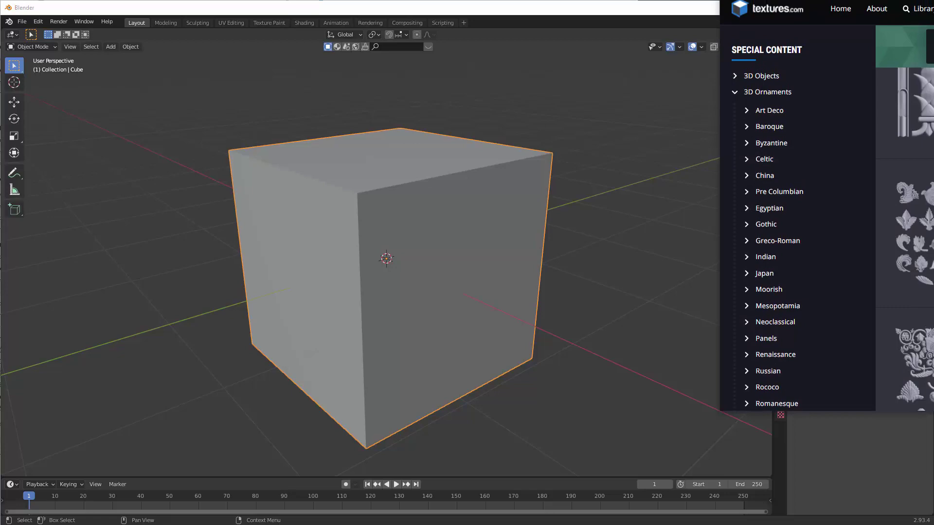
pyautogui.moveTo(933, 0); pyautogui.dragTo(441, 43)
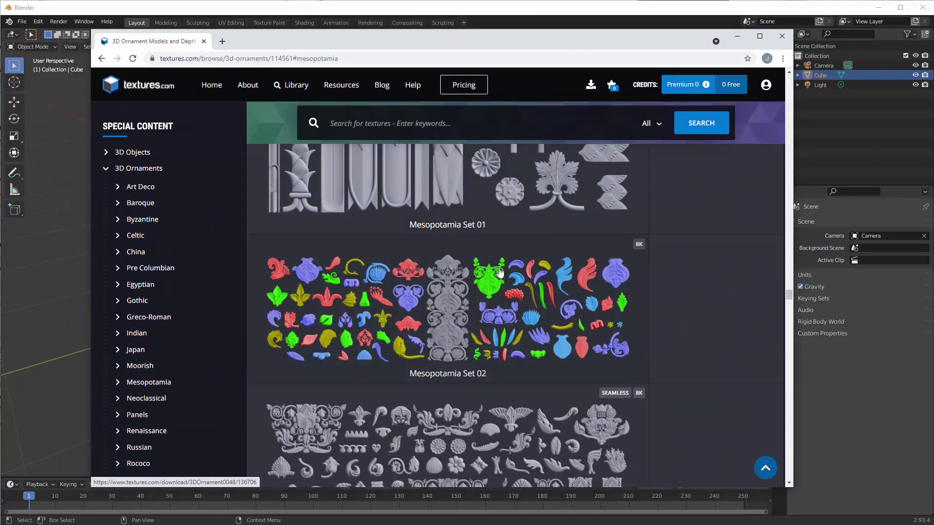
pyautogui.scroll(-2, 499, 271)
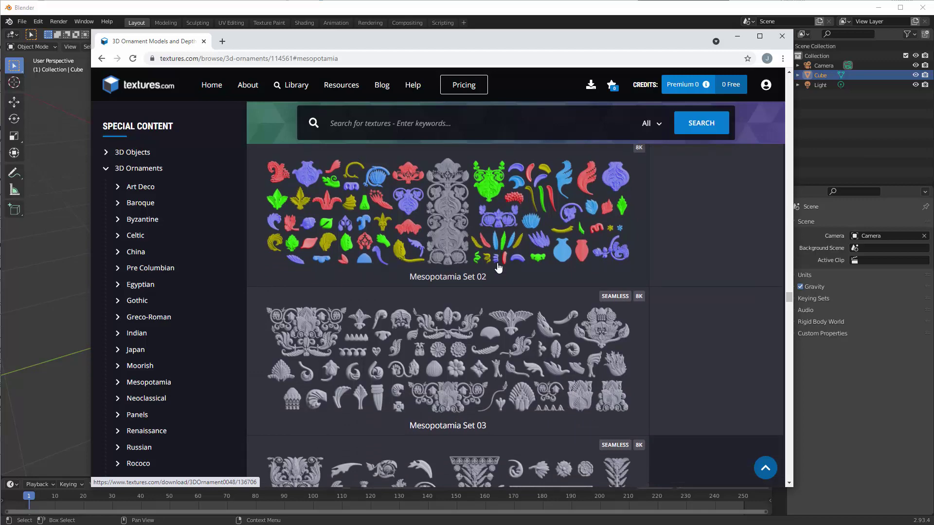
pyautogui.scroll(-1, 498, 268)
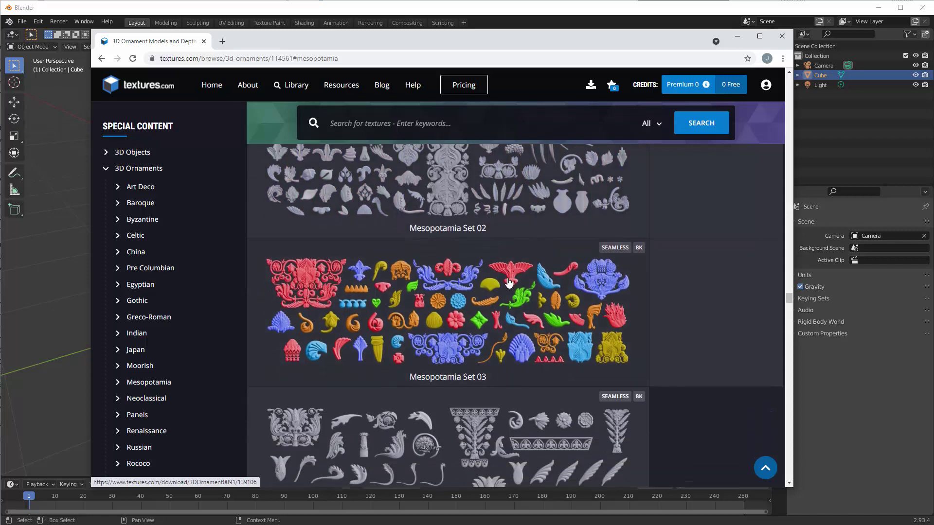
pyautogui.scroll(-2, 511, 279)
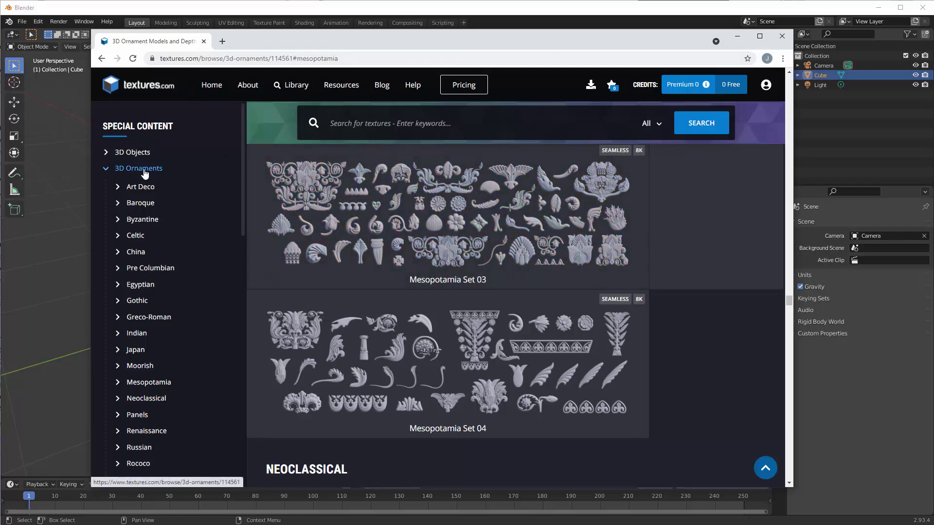
pyautogui.scroll(-2, 292, 209)
pyautogui.scroll(3, 493, 299)
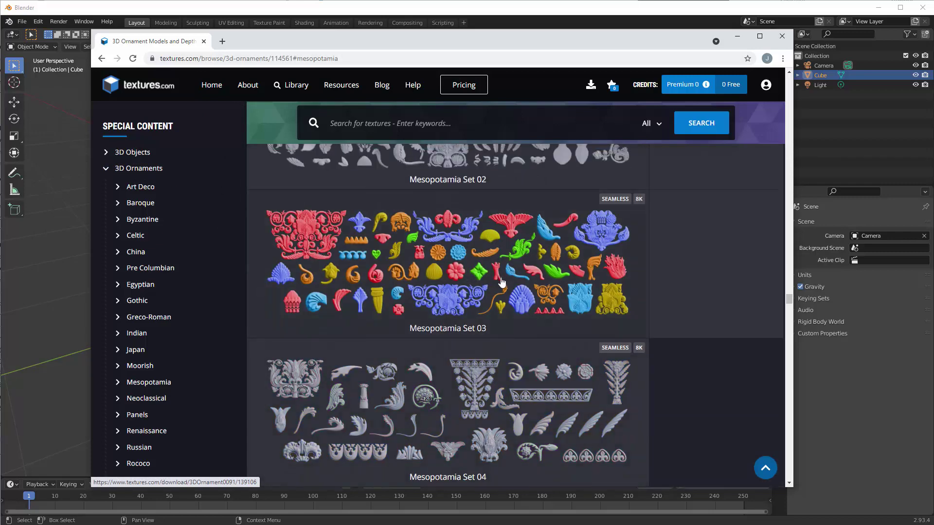
pyautogui.scroll(-4, 493, 299)
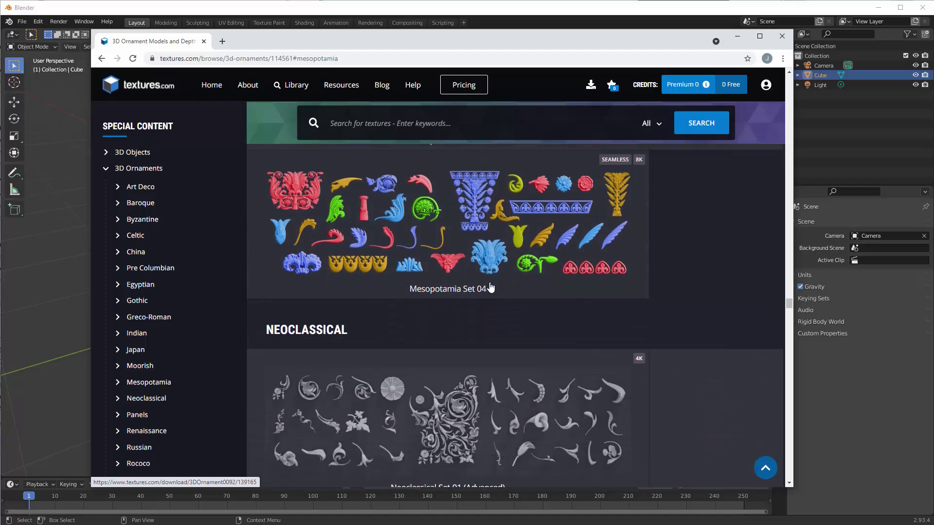
# Open the Neoclassical Set 01 download page, scroll to the Ornament 01–02 alphas, and move the browser aside
pyautogui.click(483, 311)
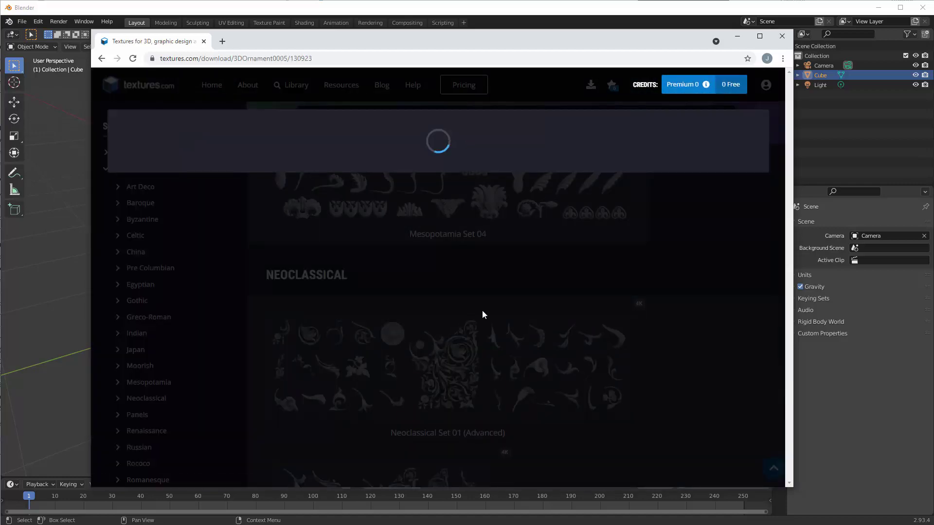
pyautogui.scroll(-10, 462, 311)
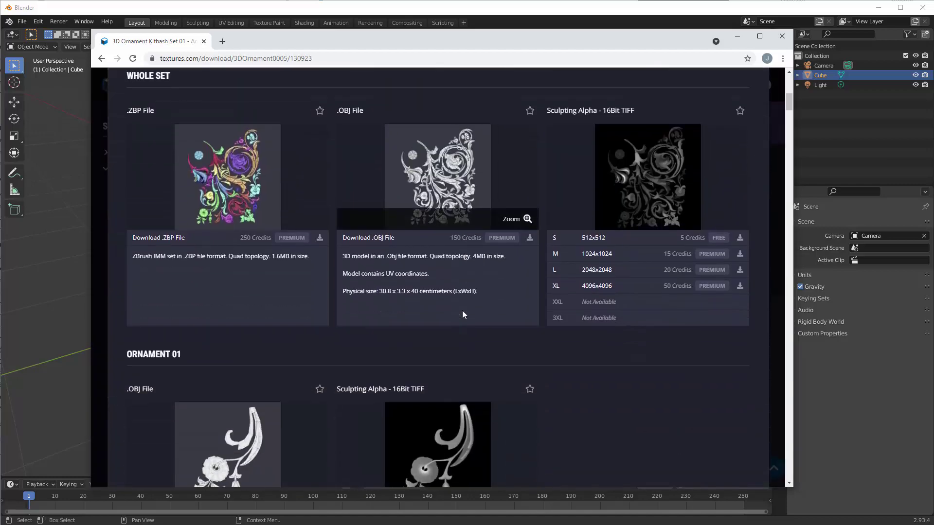
pyautogui.scroll(-4, 462, 307)
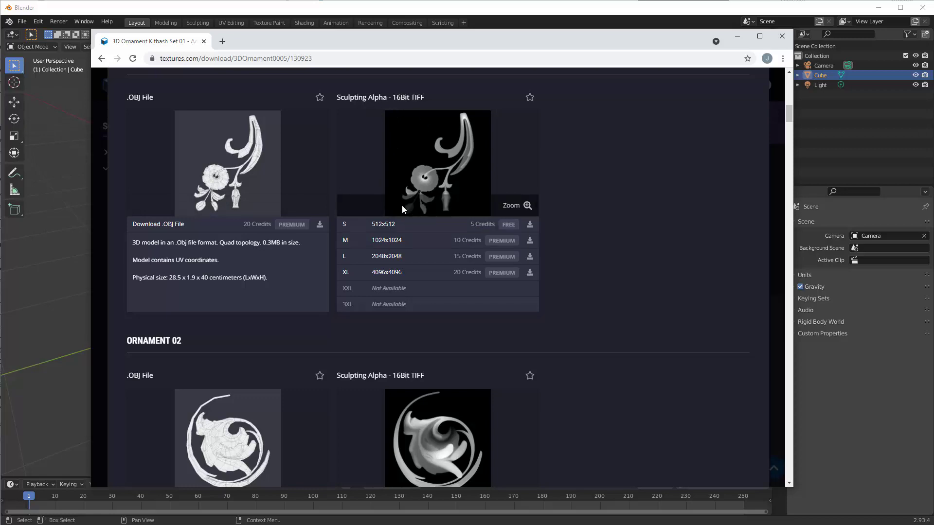
pyautogui.scroll(-1, 410, 212)
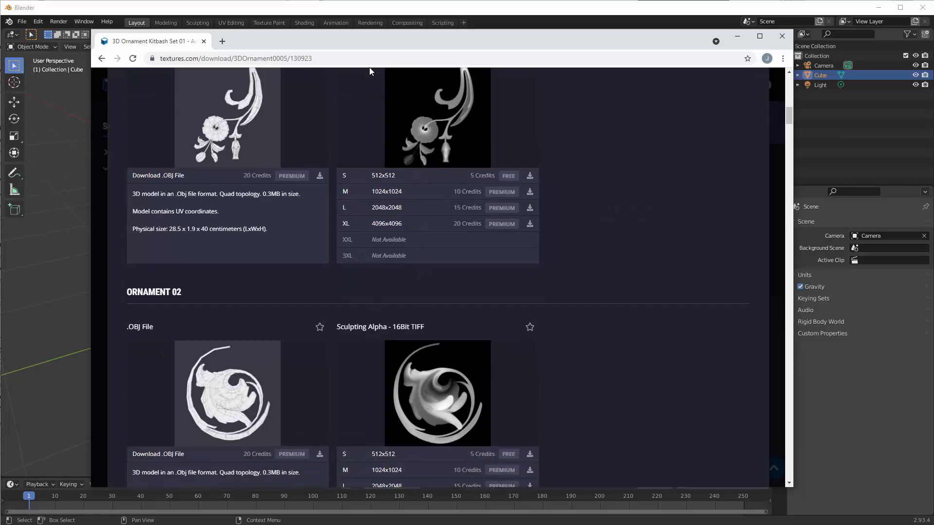
pyautogui.moveTo(352, 39); pyautogui.dragTo(910, 71)
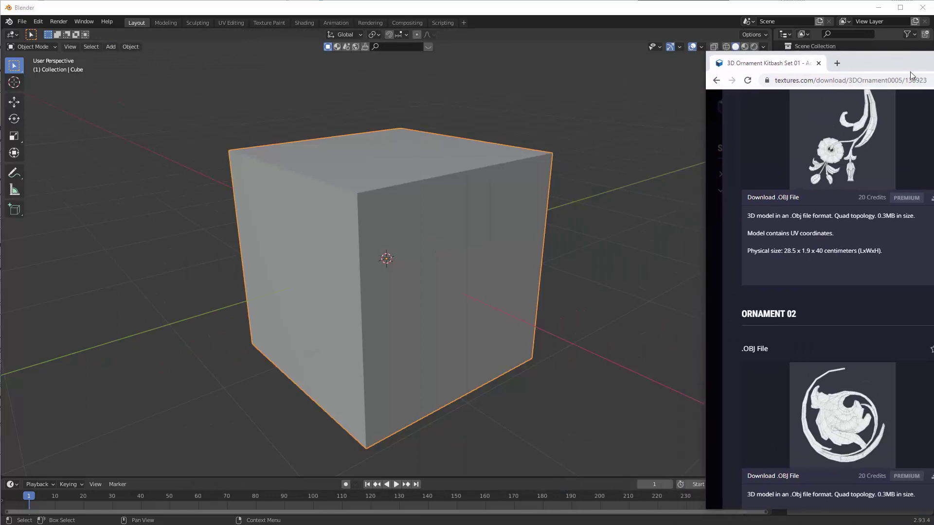
# In Blender's Texture Paint workspace, create and set up a new PBR Painter material on the cube
pyautogui.click(631, 13)
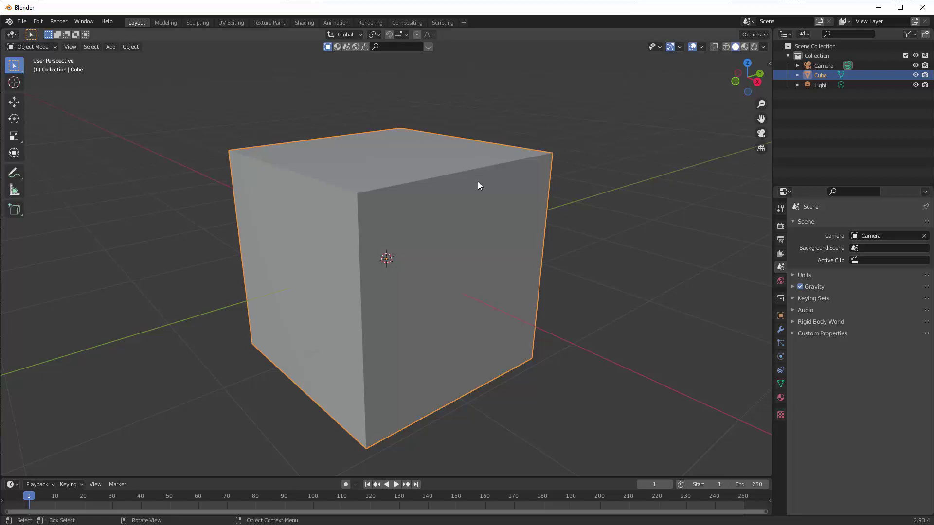
pyautogui.click(274, 23)
pyautogui.scroll(6, 603, 247)
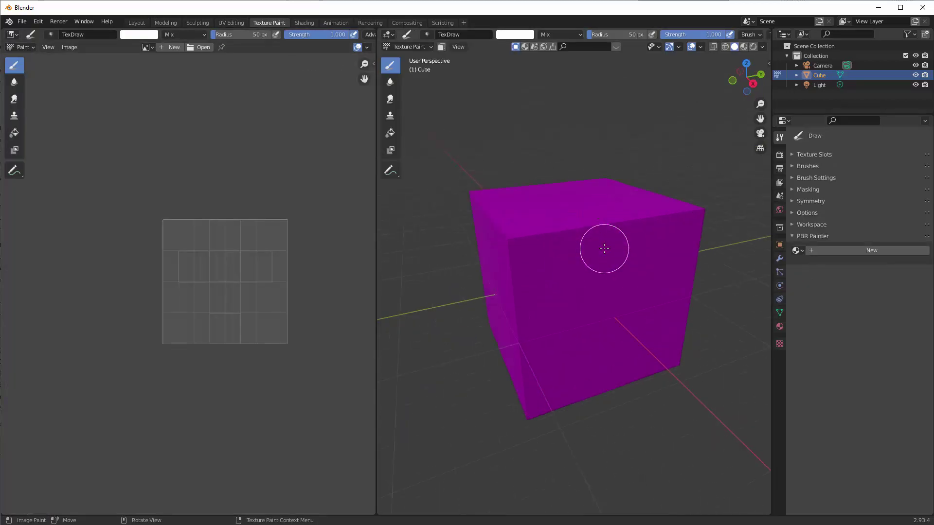
pyautogui.click(877, 250)
pyautogui.click(870, 281)
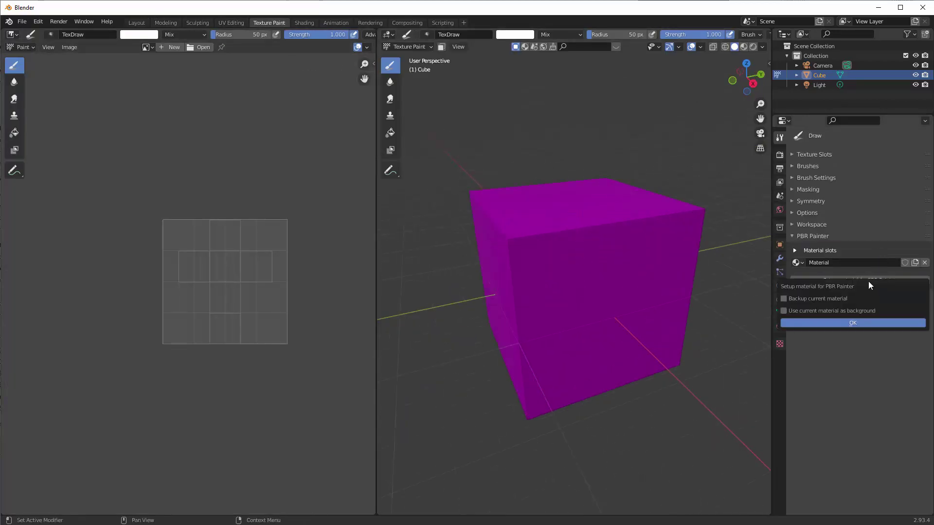
pyautogui.click(853, 323)
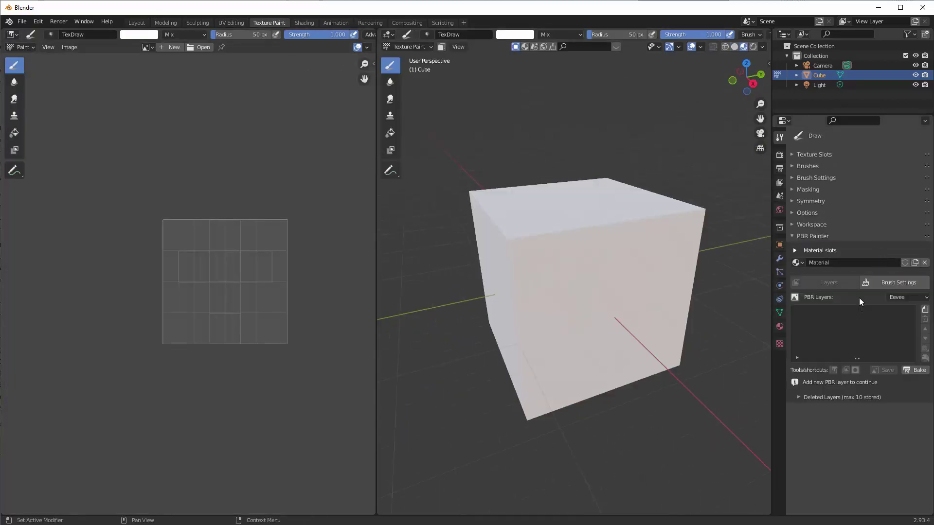
# Add a PBR Painter New Layer and begin importing multiple texture maps
pyautogui.click(925, 310)
pyautogui.click(853, 387)
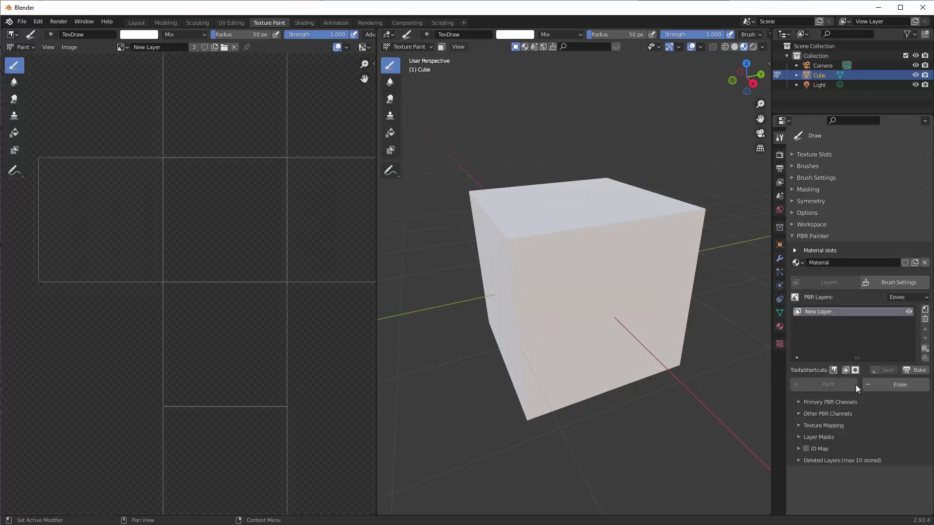
pyautogui.click(846, 371)
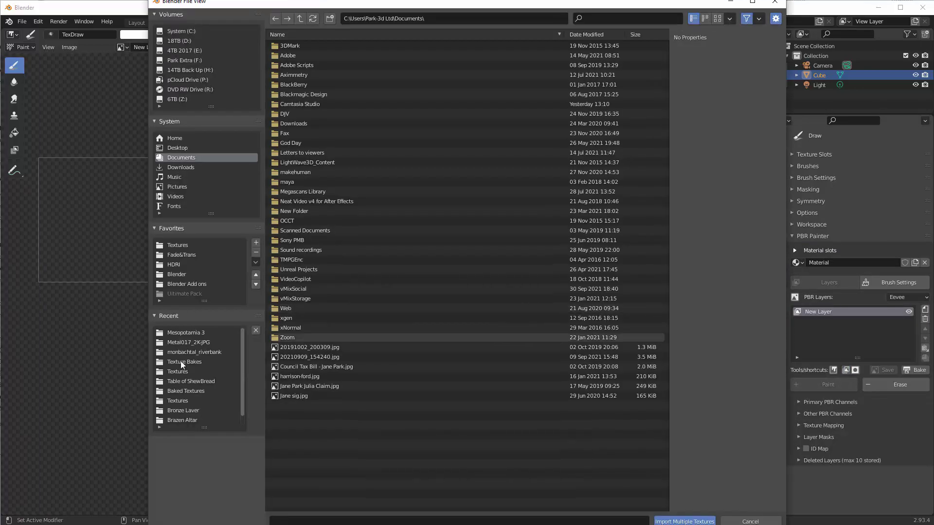
# Import the Metal017_2K Color, Metalness, NormalGL and Roughness maps
pyautogui.click(193, 342)
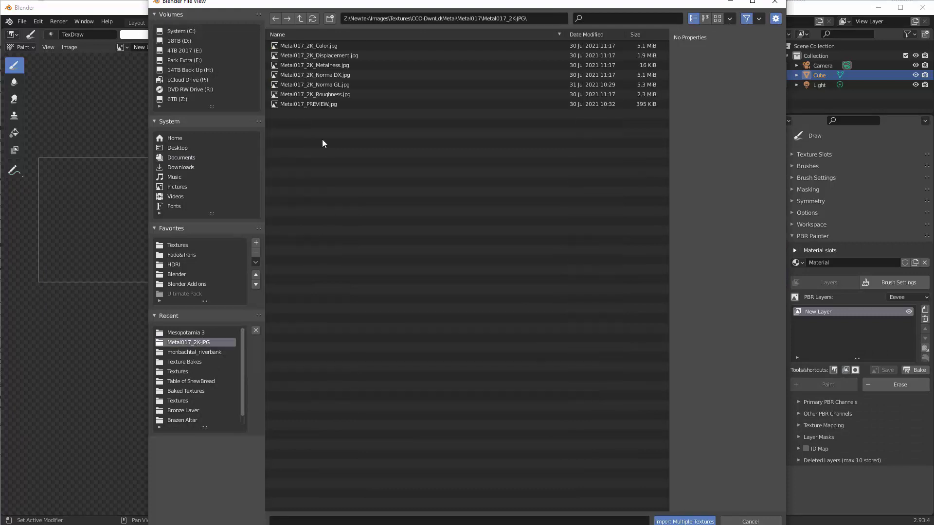
pyautogui.click(325, 47)
pyautogui.keyDown('ctrl'); pyautogui.click(341, 65); pyautogui.keyUp('ctrl')
pyautogui.keyDown('ctrl'); pyautogui.click(338, 84); pyautogui.keyUp('ctrl')
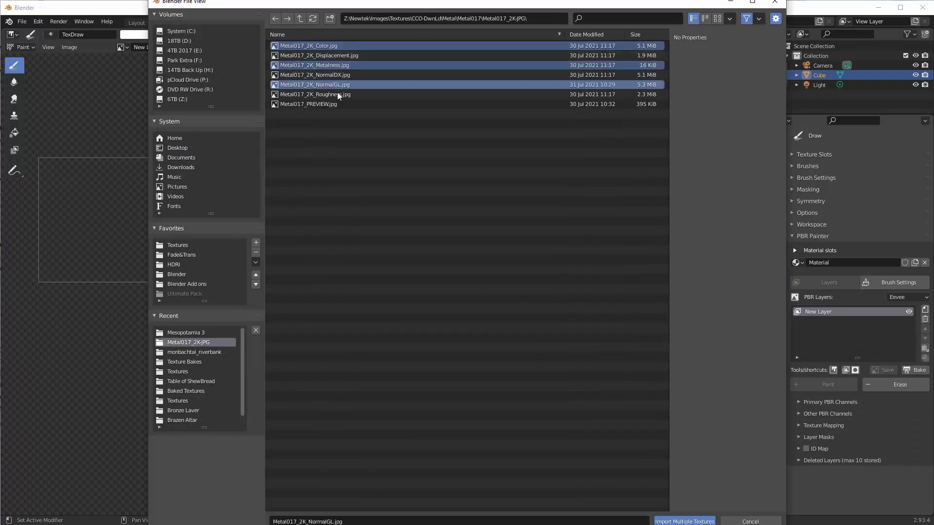
pyautogui.keyDown('ctrl'); pyautogui.click(338, 94); pyautogui.keyUp('ctrl')
pyautogui.click(686, 521)
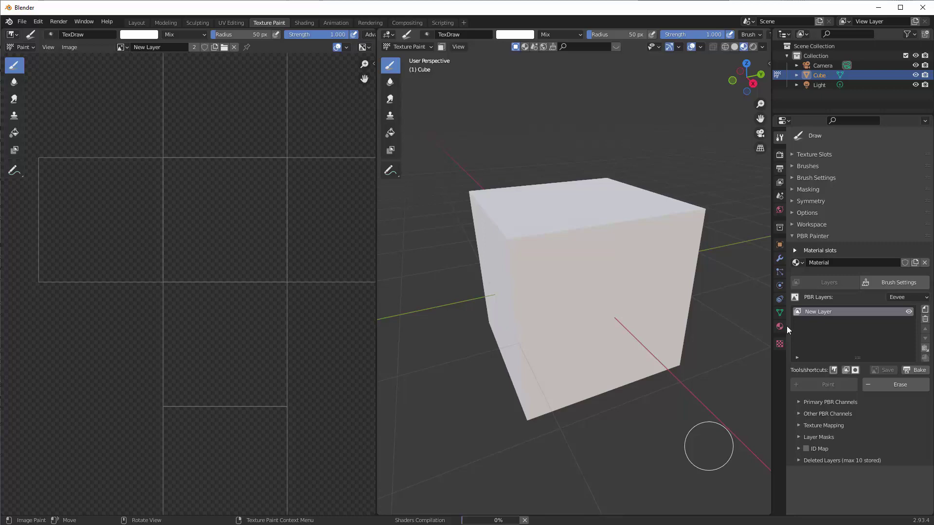
# Bucket-fill the cube's New Layer with the rusty metal texture and enlarge the 3D view
pyautogui.click(394, 134)
pyautogui.click(497, 217)
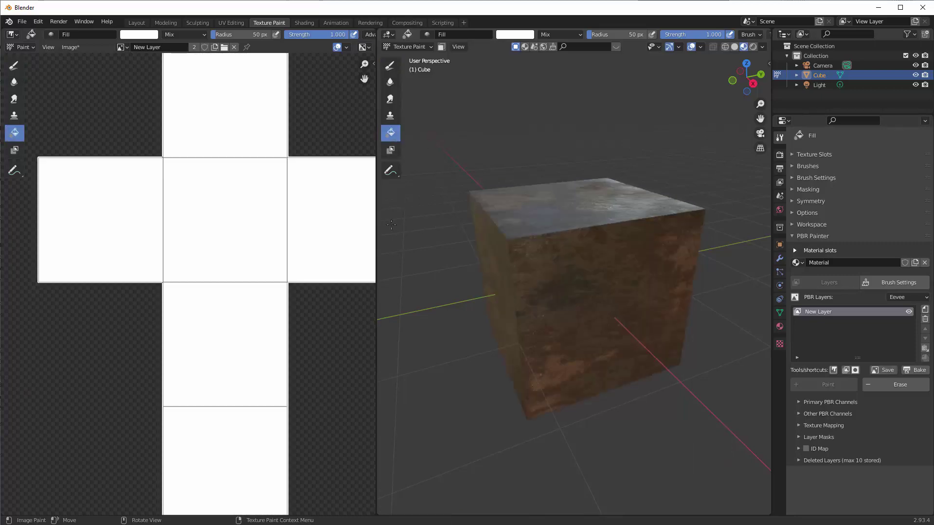
pyautogui.moveTo(376, 229); pyautogui.dragTo(134, 230)
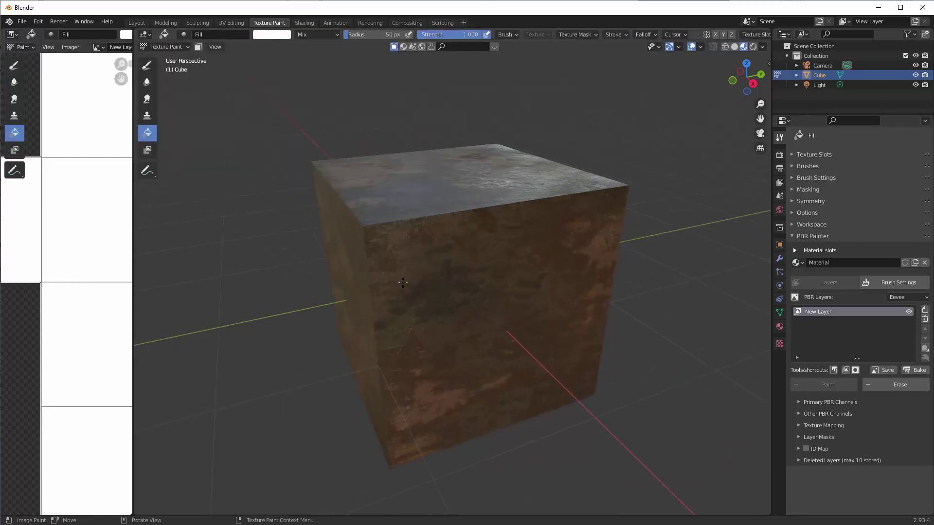
pyautogui.moveTo(447, 275)
pyautogui.mouseDown(button='middle')
pyautogui.moveTo(463, 287)
pyautogui.moveTo(486, 242)
pyautogui.moveTo(456, 235)
pyautogui.moveTo(460, 202)
pyautogui.mouseUp(button='middle')
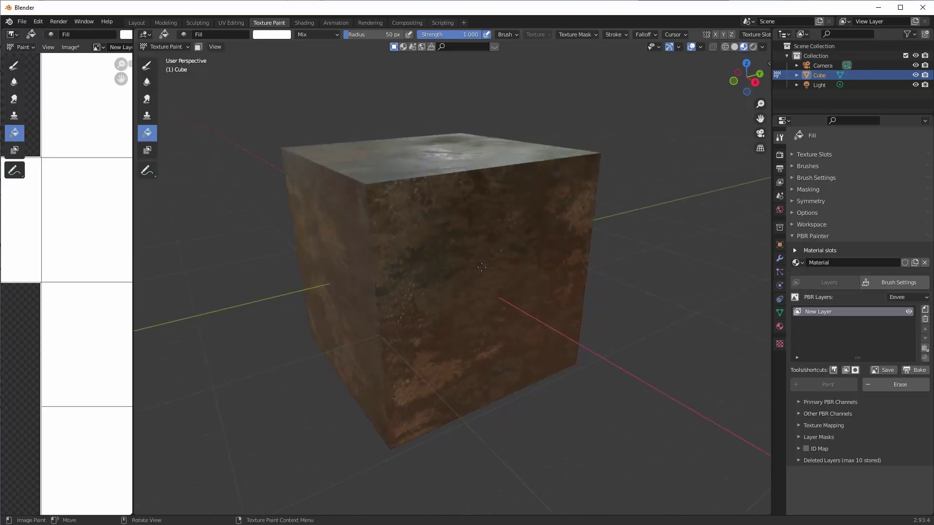
pyautogui.scroll(2, 482, 267)
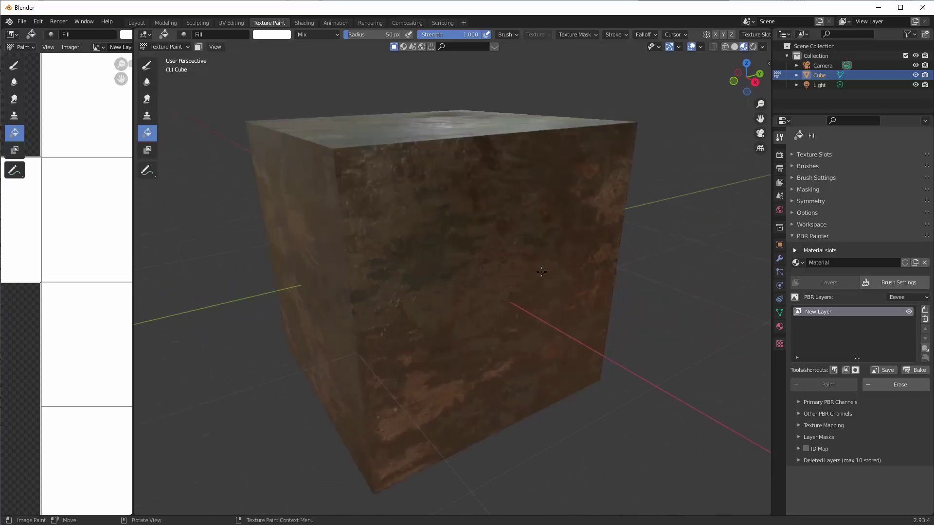
# Add a new PBR layer named 'Bump Displace test'
pyautogui.click(925, 309)
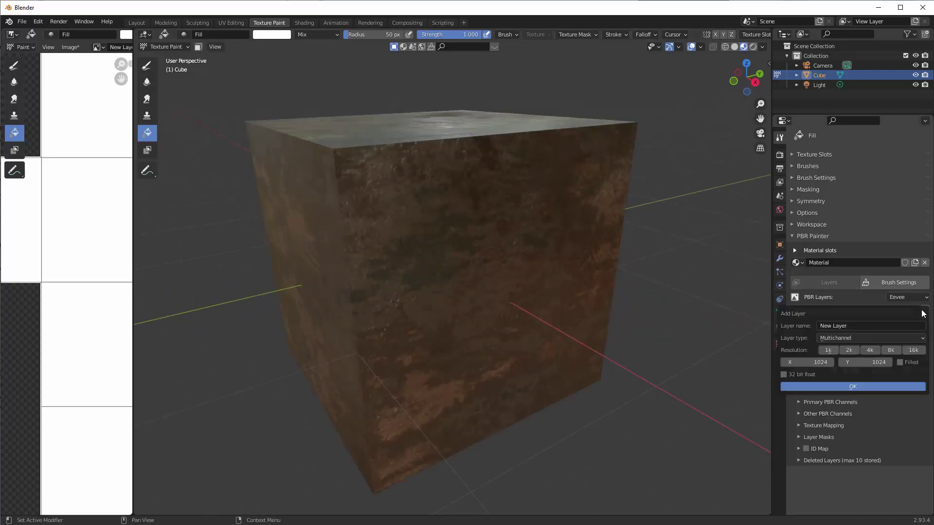
pyautogui.click(859, 325)
pyautogui.write('Bum')
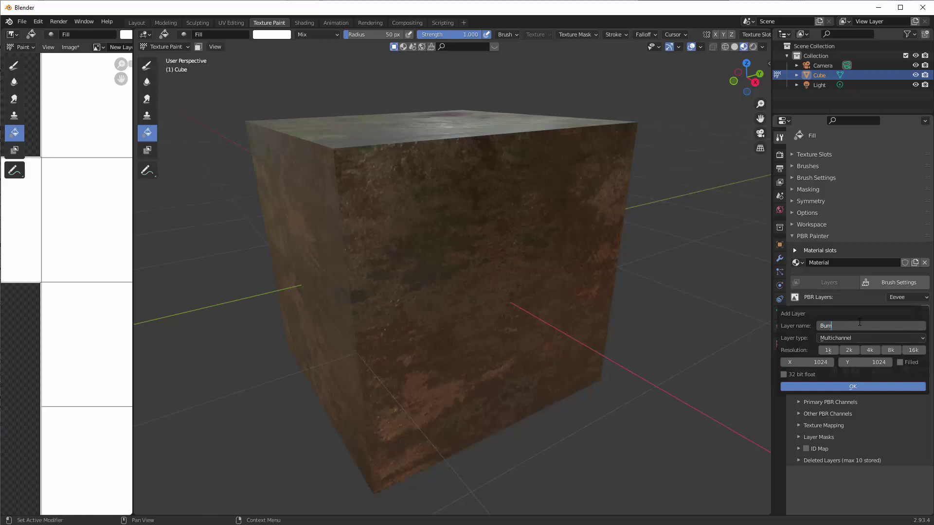
pyautogui.write('p Displace test')
pyautogui.click(846, 387)
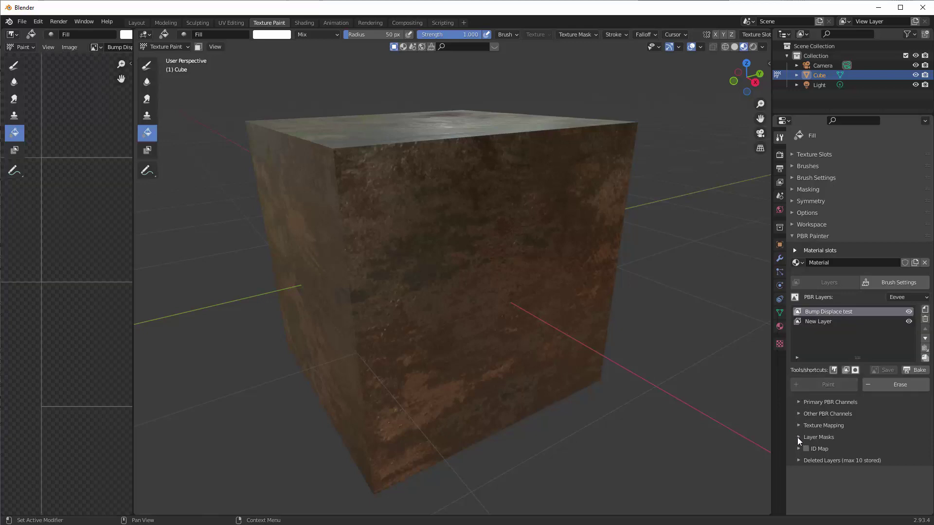
# Enable the layer's Normal channel, set its type, and expand the Layer Masks section
pyautogui.click(799, 402)
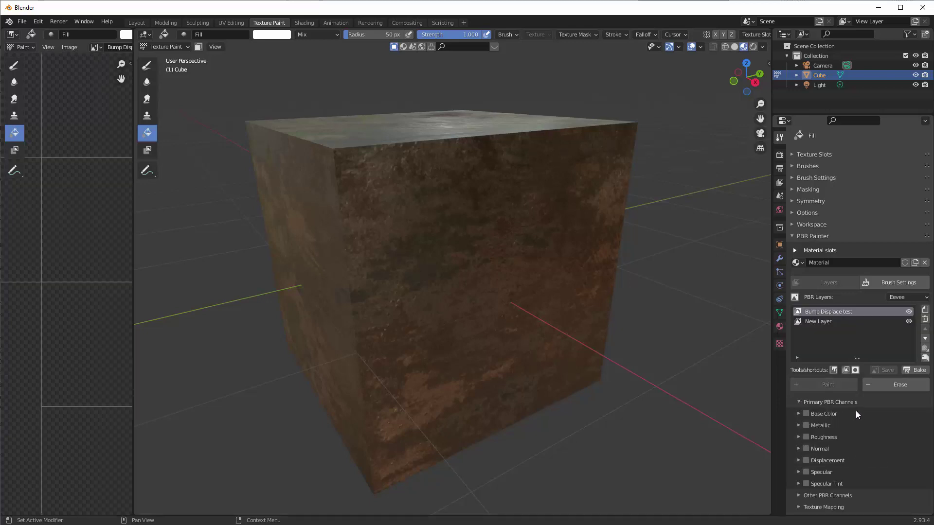
pyautogui.scroll(-1, 856, 413)
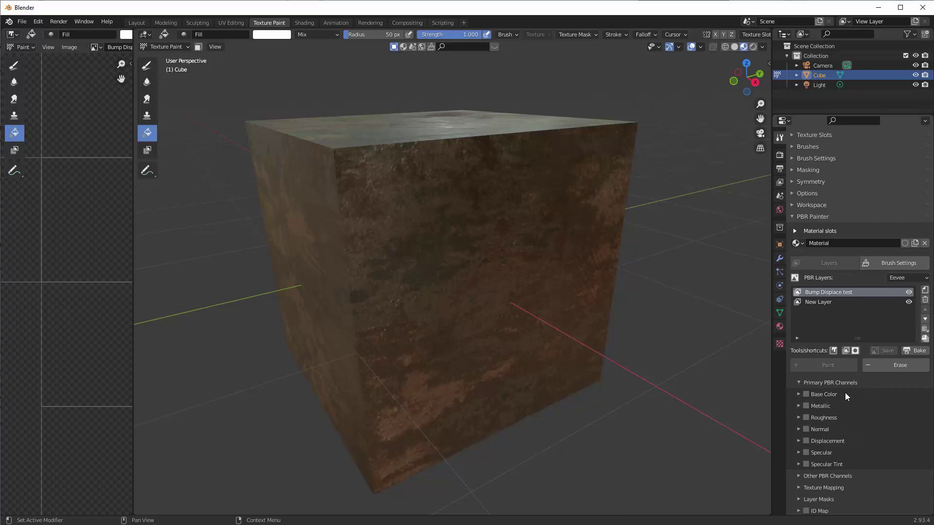
pyautogui.click(807, 429)
pyautogui.click(798, 429)
pyautogui.click(845, 443)
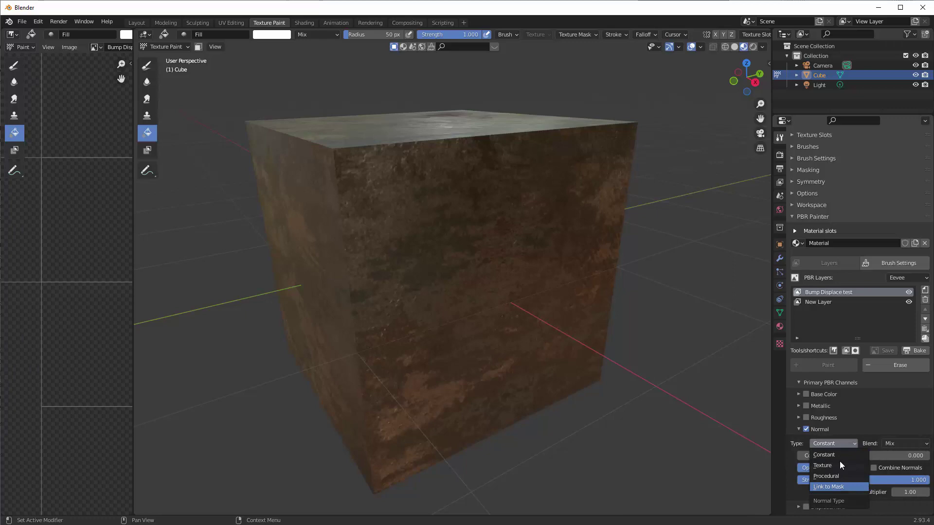
pyautogui.click(840, 463)
pyautogui.click(799, 429)
pyautogui.scroll(-1, 857, 408)
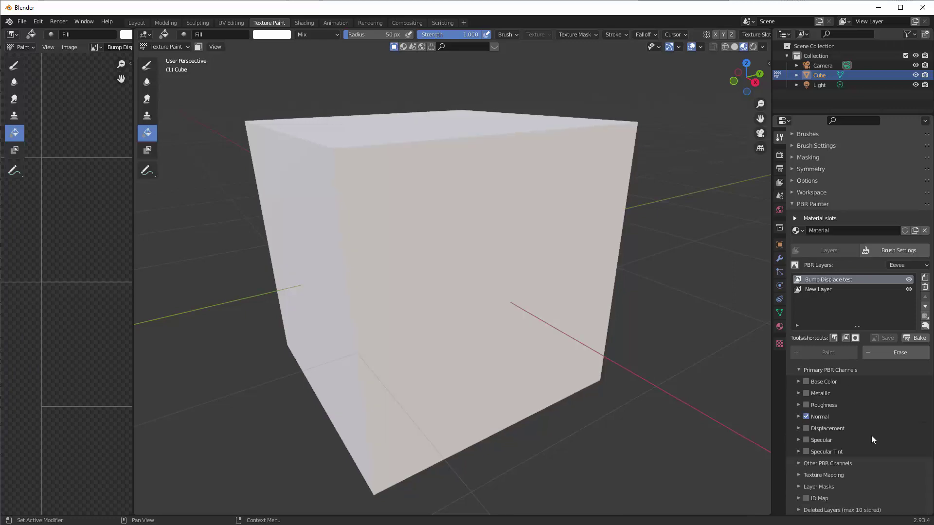
pyautogui.click(798, 487)
pyautogui.scroll(-1, 880, 449)
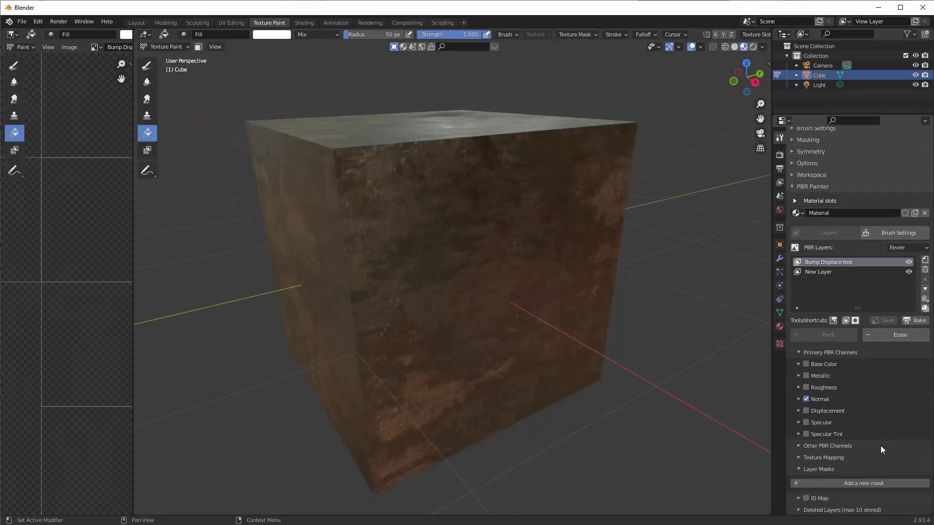
# Add an Image Texture mask to the Bump Displace test layer and start a new mask image
pyautogui.click(866, 485)
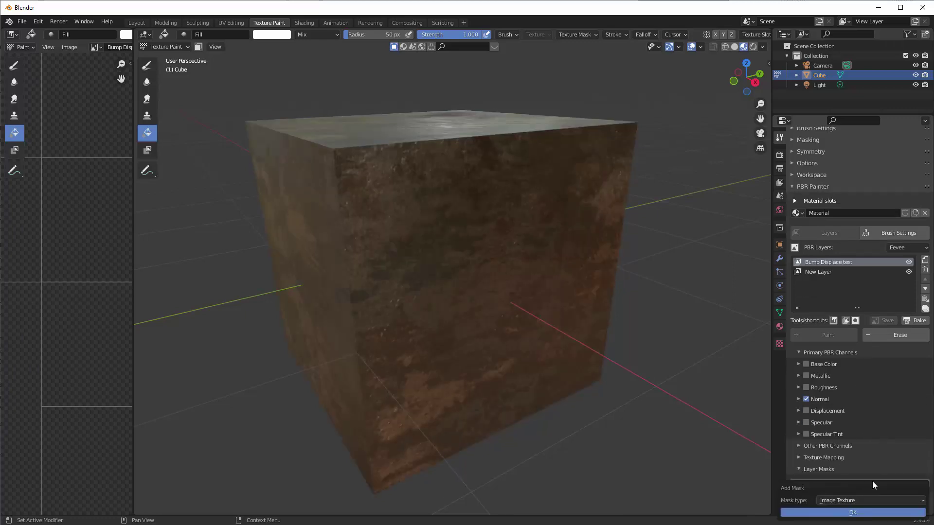
pyautogui.click(860, 512)
pyautogui.scroll(-5, 875, 468)
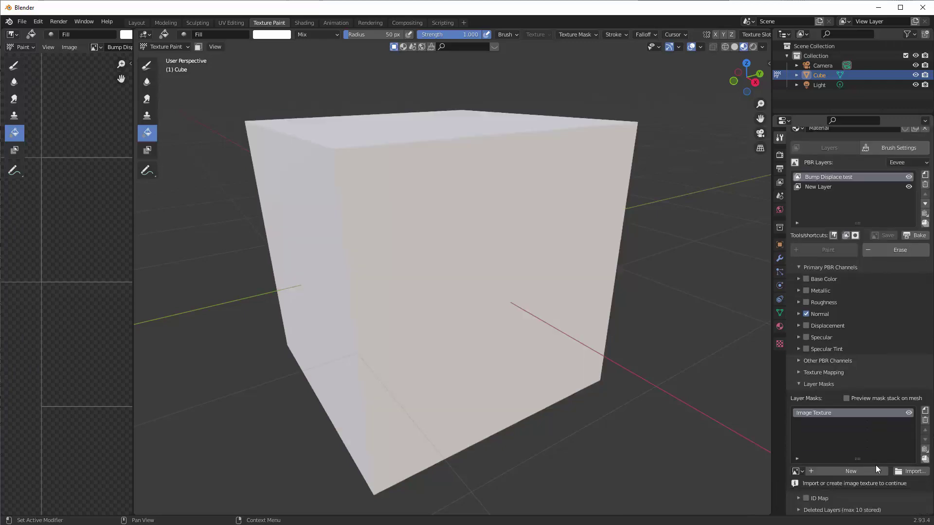
pyautogui.click(843, 472)
# Name the mask image 'Test Bump Mask' and size it 4096 × 4096 px
pyautogui.click(864, 426)
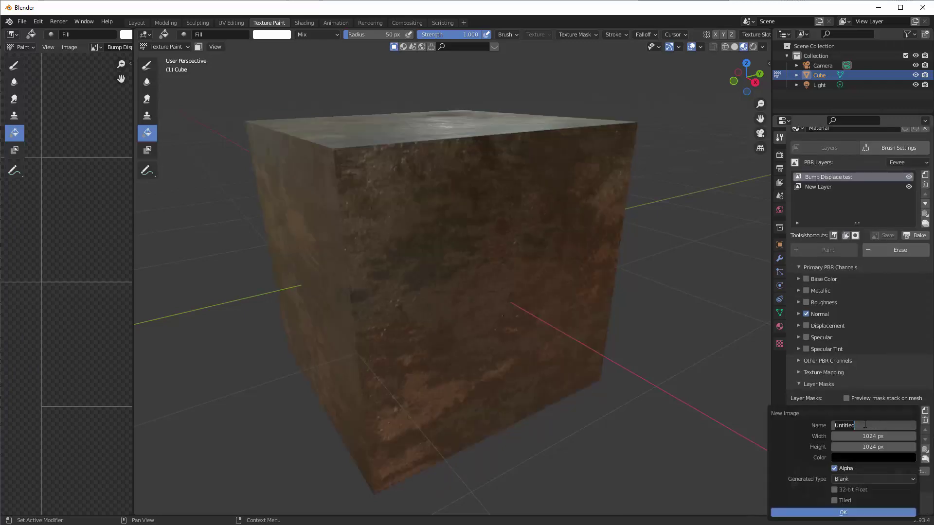
pyautogui.write('Test Bump Mask')
pyautogui.press('Return')
pyautogui.click(868, 436)
pyautogui.write('4096')
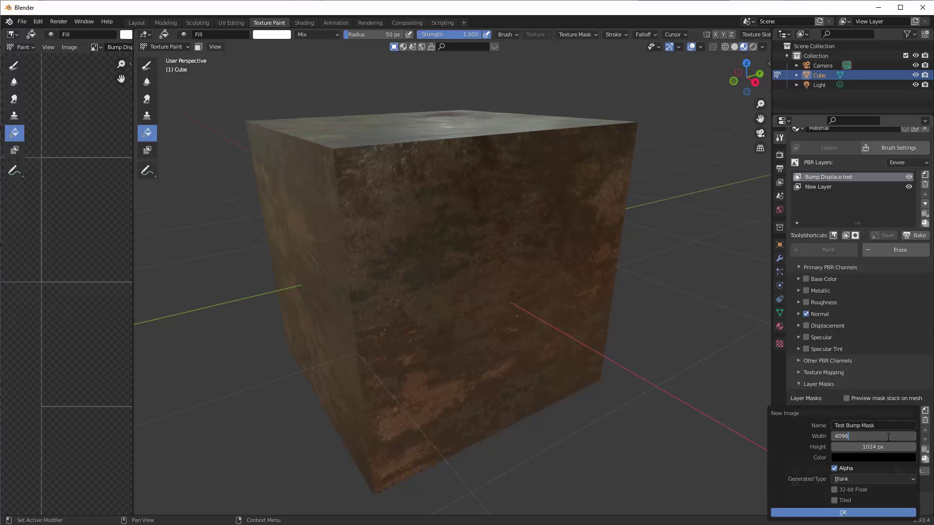
pyautogui.press('Tab')
pyautogui.write('40')
pyautogui.press('Tab')
pyautogui.write('9')
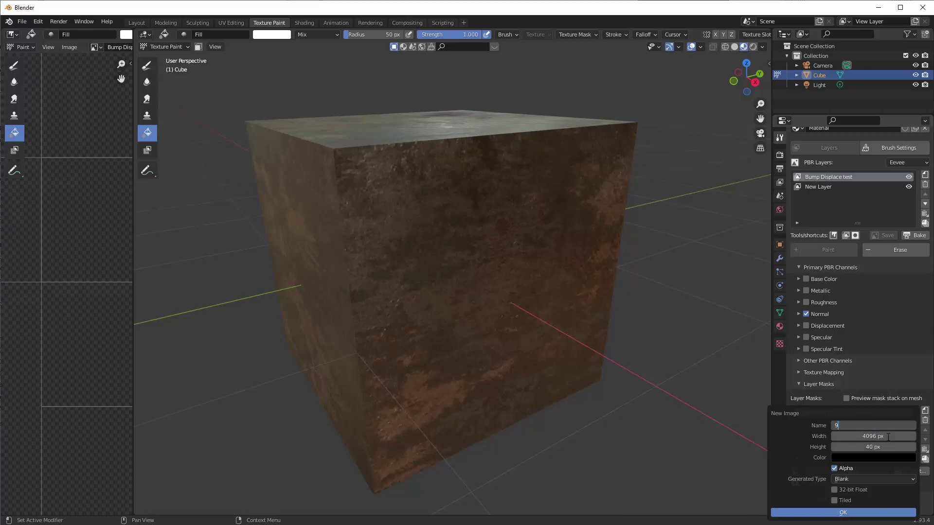
pyautogui.click(875, 446)
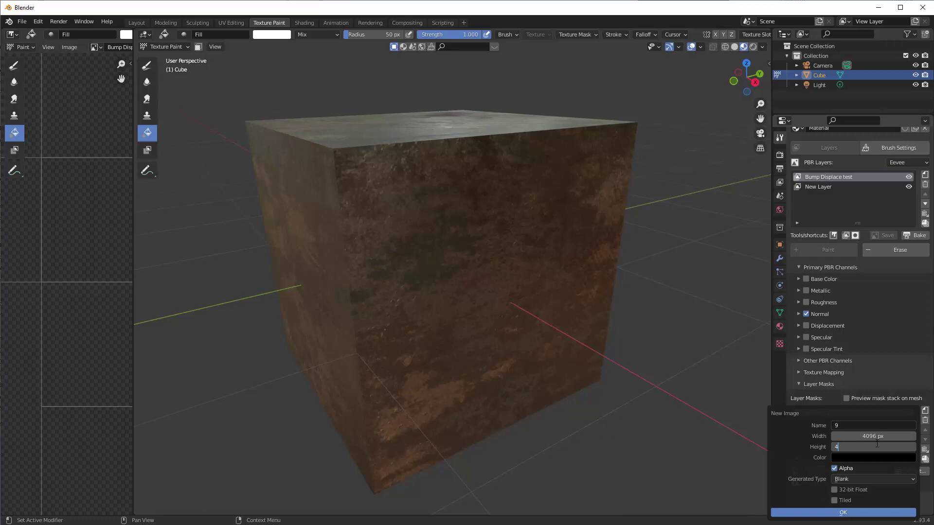
pyautogui.press('Return')
pyautogui.click(834, 425)
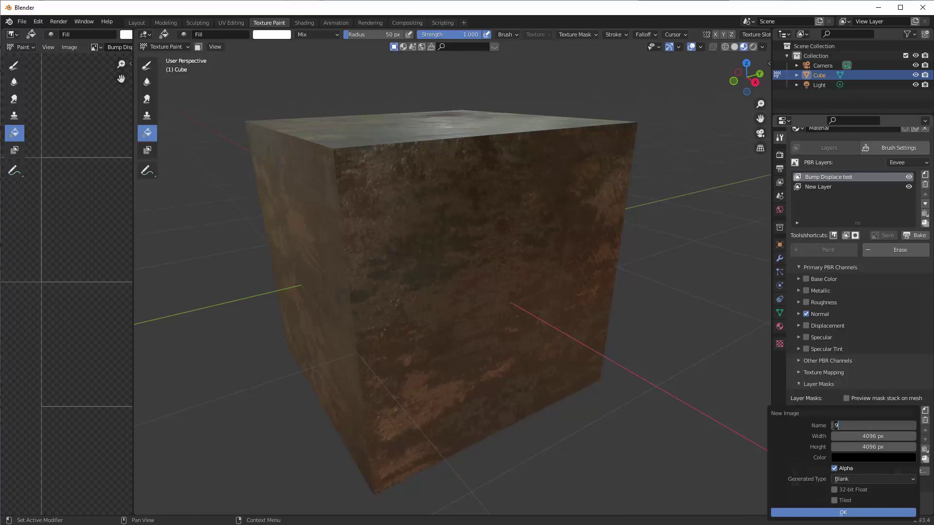
pyautogui.write('Test Bump Mask')
# Create the Test Bump Mask image and switch to painting directly on the mask
pyautogui.click(855, 513)
pyautogui.scroll(-2, 876, 457)
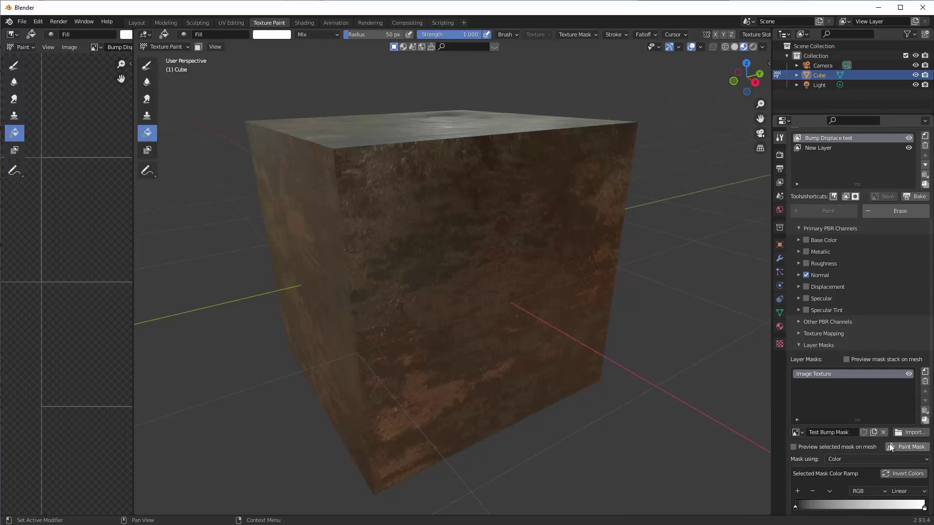
pyautogui.click(909, 446)
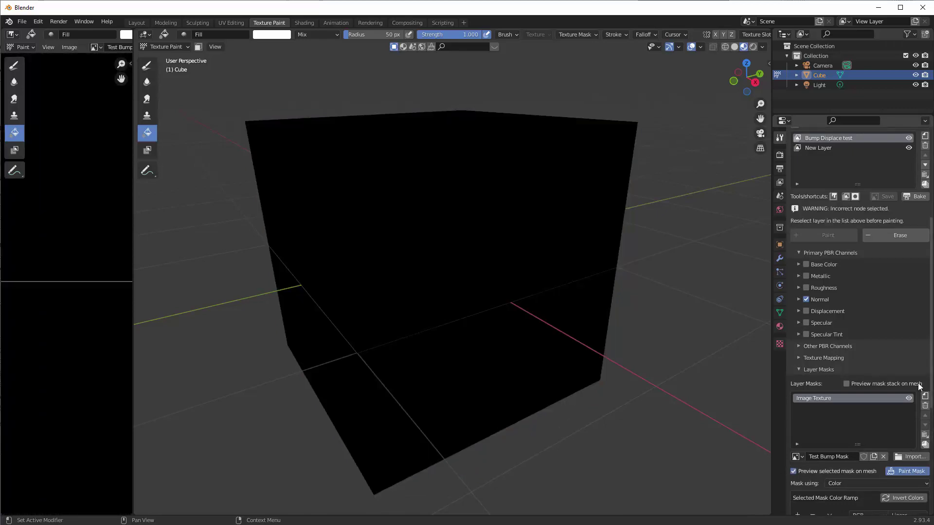
# Give the Draw brush a new Stencil-mapped texture using the TexturesCom rosette height map
pyautogui.scroll(3, 884, 294)
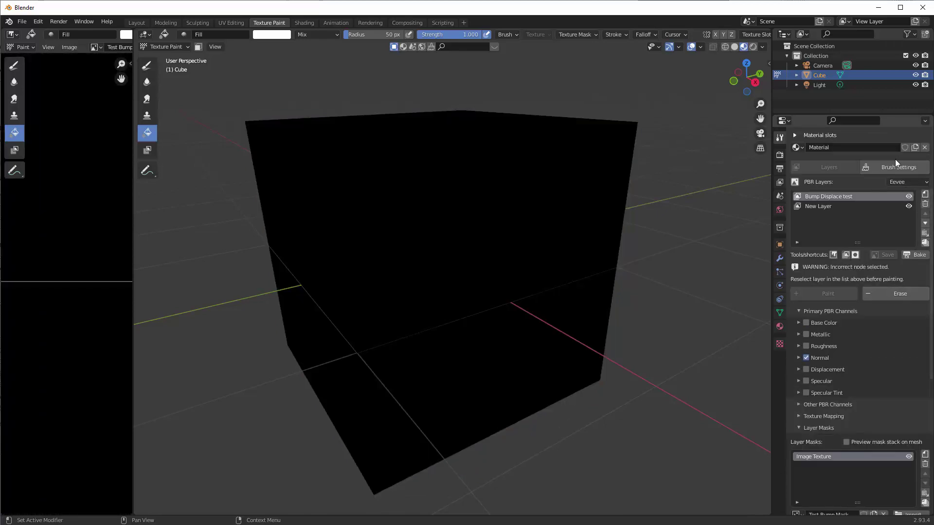
pyautogui.click(145, 67)
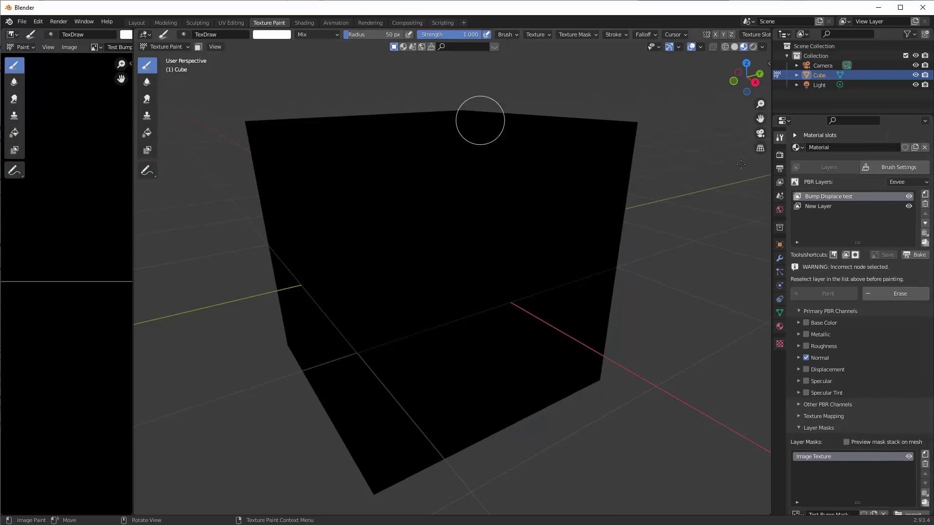
pyautogui.click(892, 166)
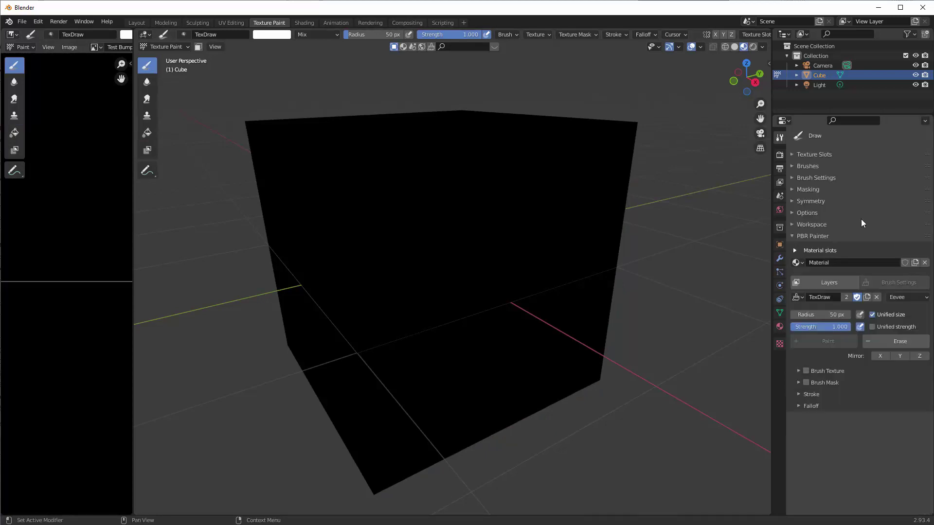
pyautogui.click(800, 371)
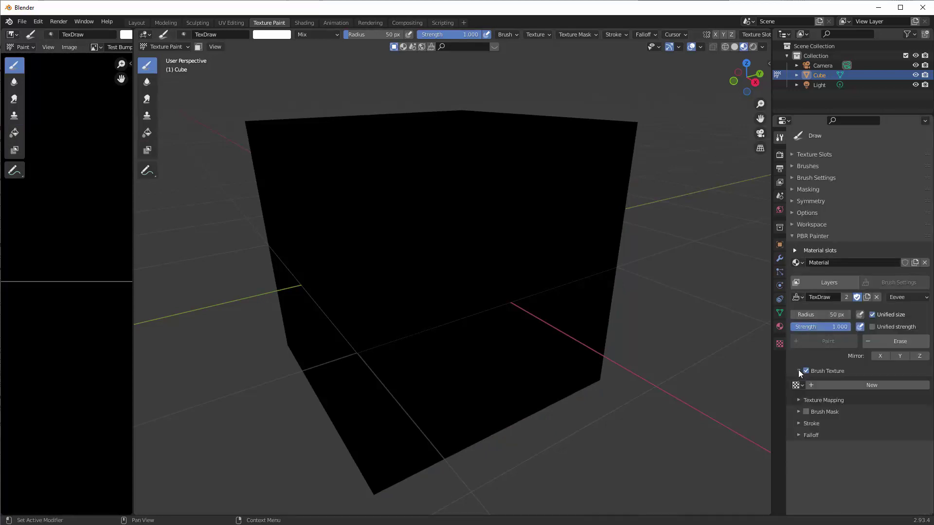
pyautogui.click(832, 385)
pyautogui.scroll(-3, 845, 468)
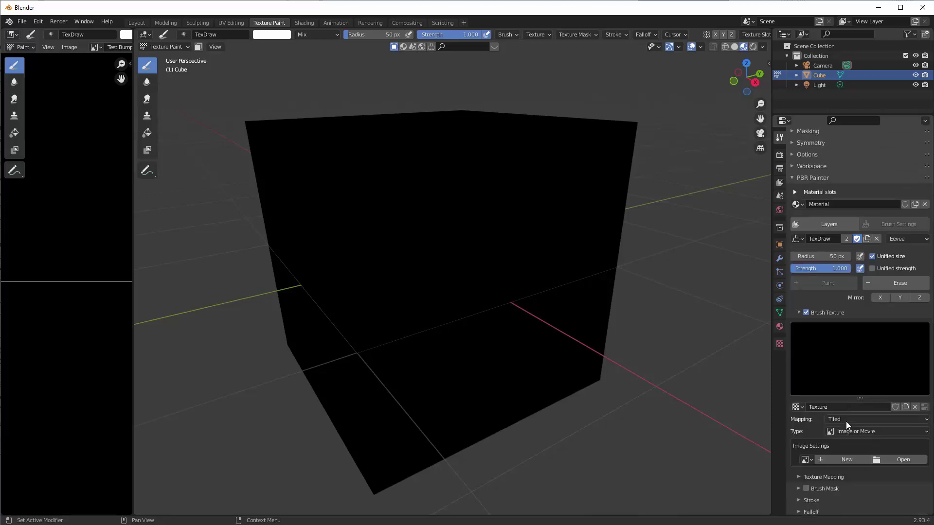
pyautogui.click(855, 418)
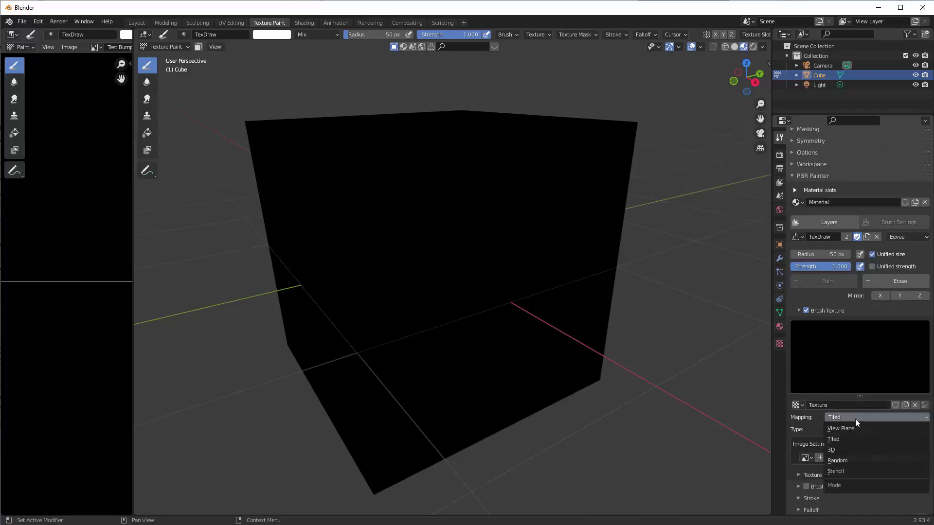
pyautogui.click(845, 470)
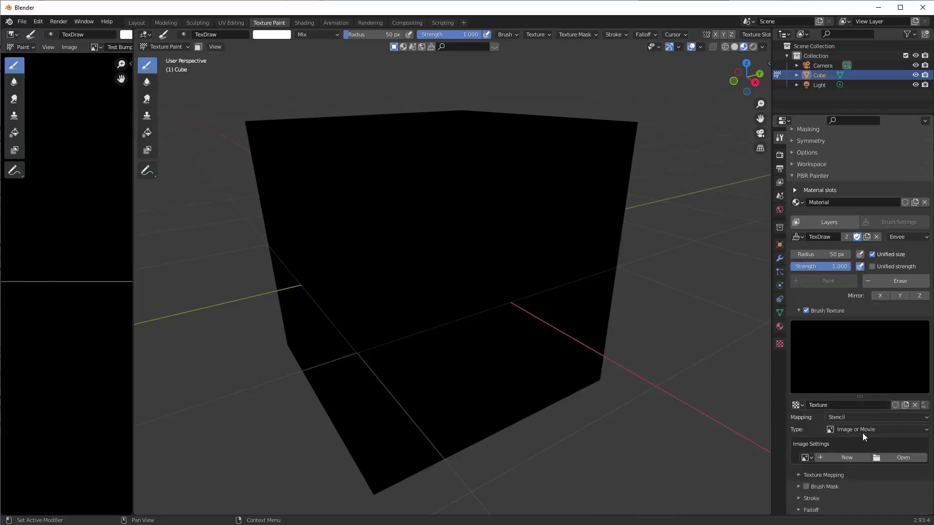
pyautogui.click(807, 458)
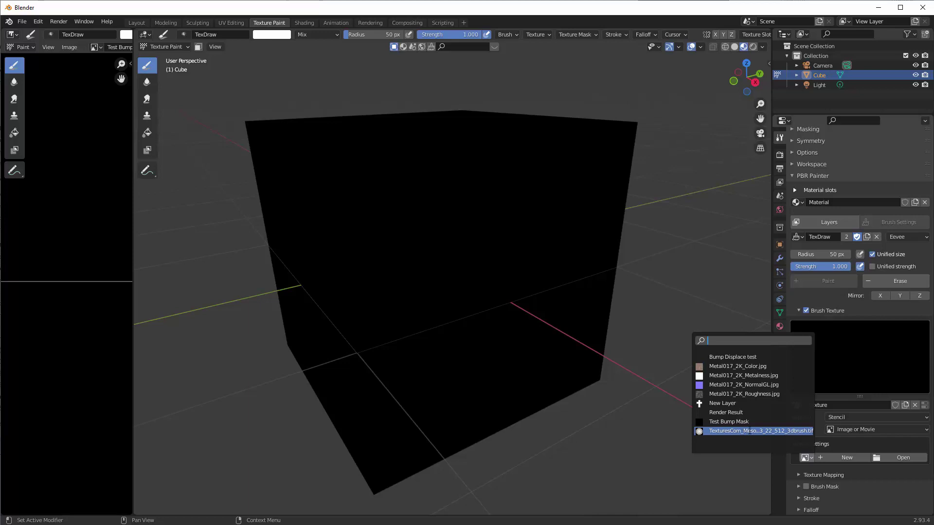
pyautogui.click(749, 431)
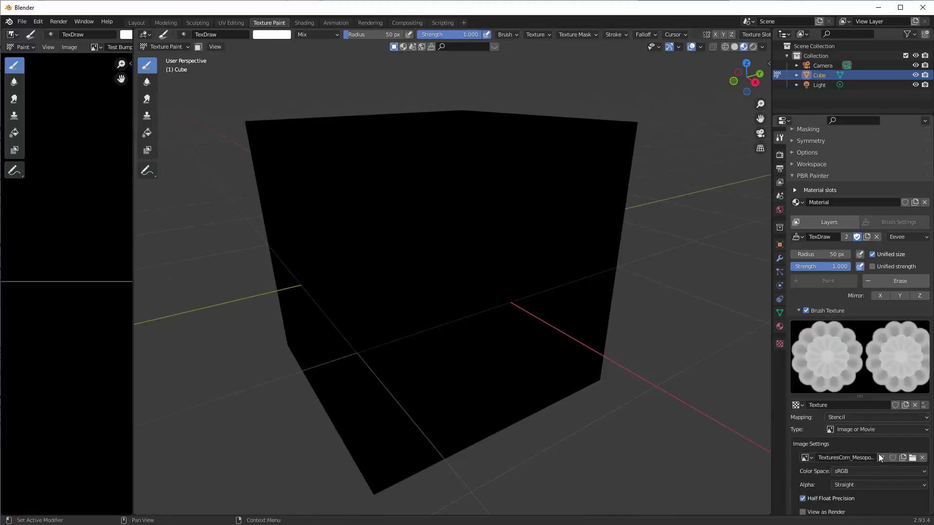
# Center the rosette stencil on the cube and turn off the mask preview on the mesh
pyautogui.scroll(-3, 878, 458)
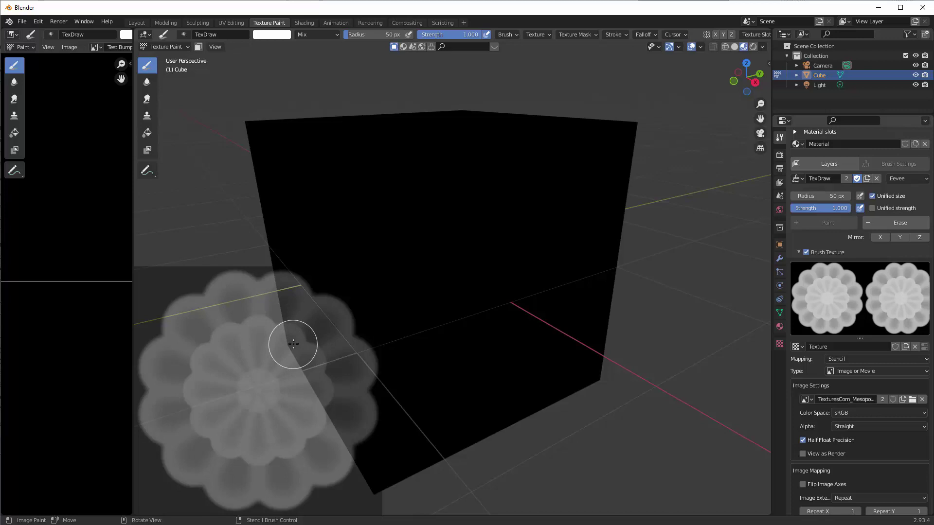
pyautogui.moveTo(293, 344); pyautogui.dragTo(466, 228, button='right')
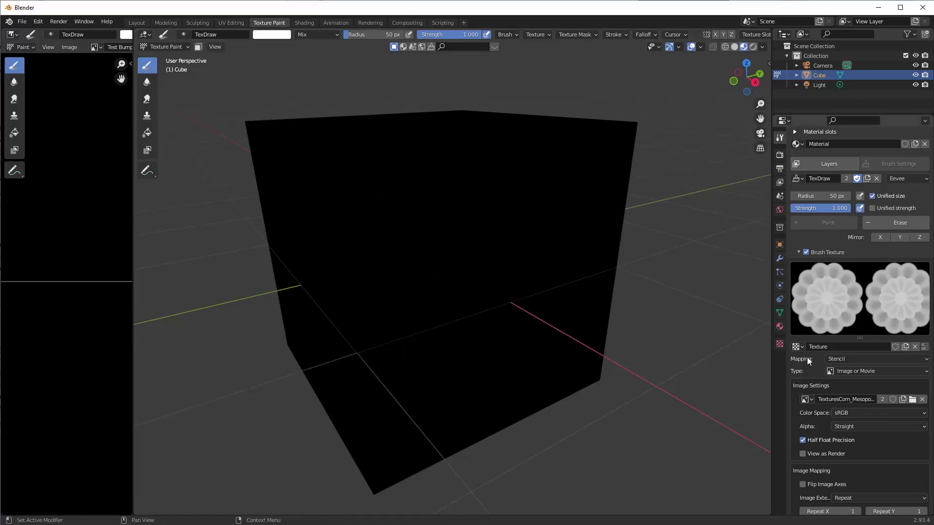
pyautogui.scroll(-5, 833, 381)
pyautogui.scroll(8, 844, 203)
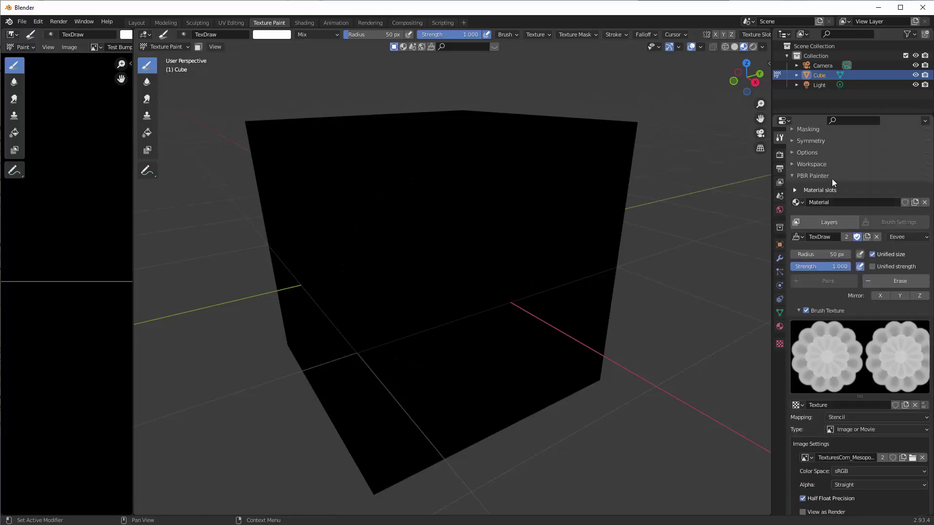
pyautogui.click(829, 222)
pyautogui.scroll(-3, 840, 351)
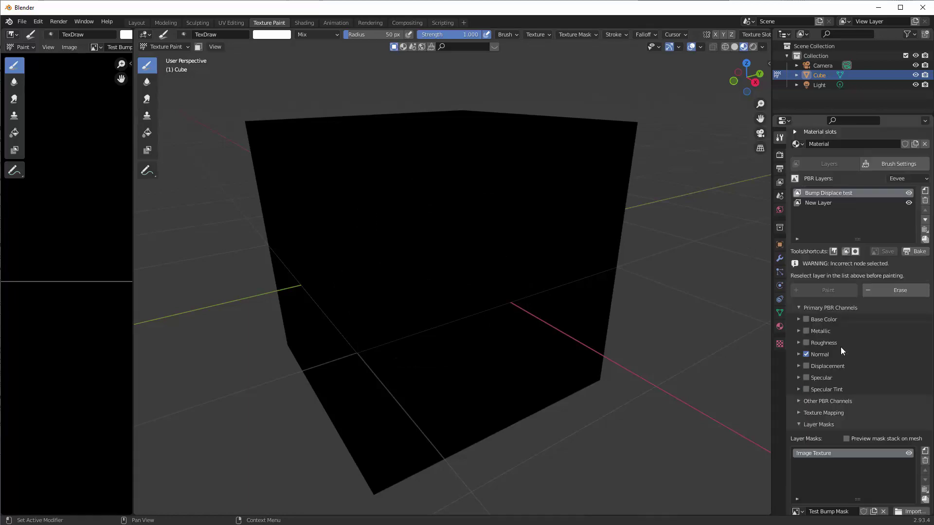
pyautogui.scroll(-4, 834, 370)
pyautogui.click(794, 429)
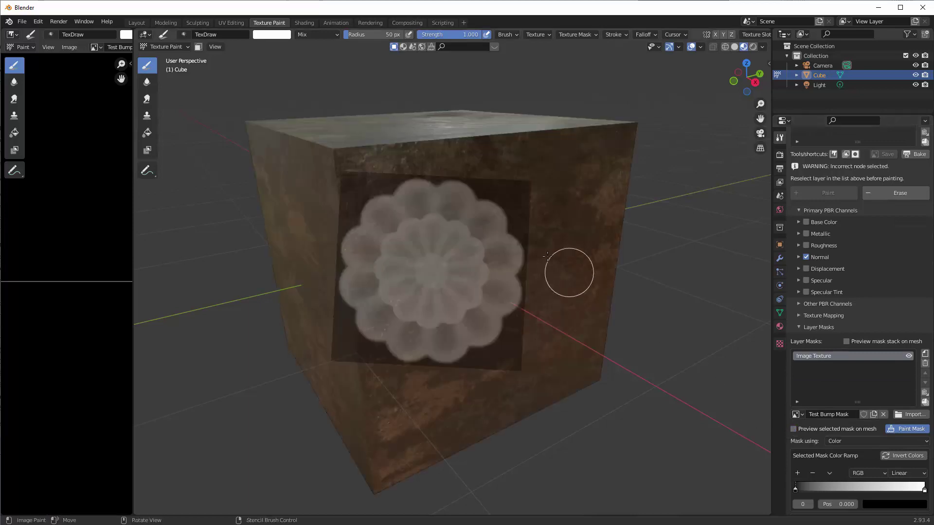
# In front view, nudge and shrink the rosette stencil to under half size, then orbit back
pyautogui.moveTo(489, 244); pyautogui.dragTo(469, 241, button='right')
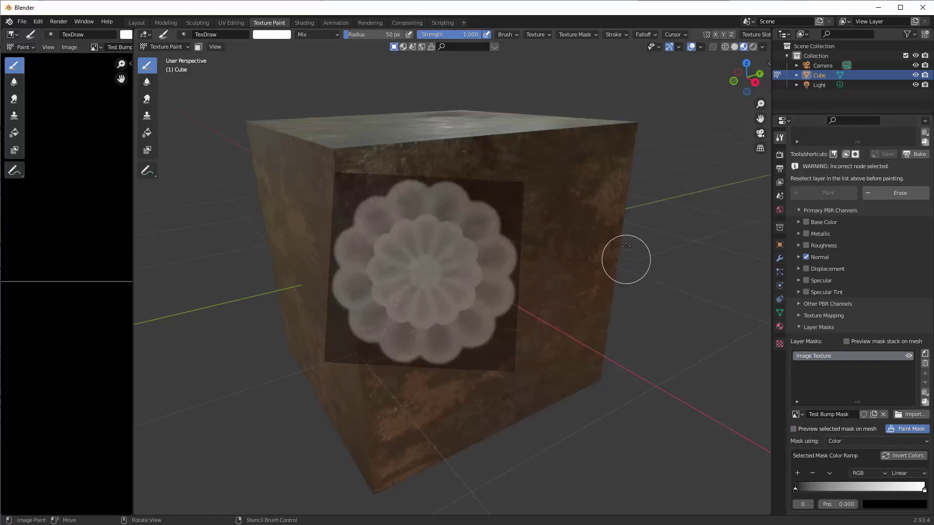
pyautogui.press('KP_1')
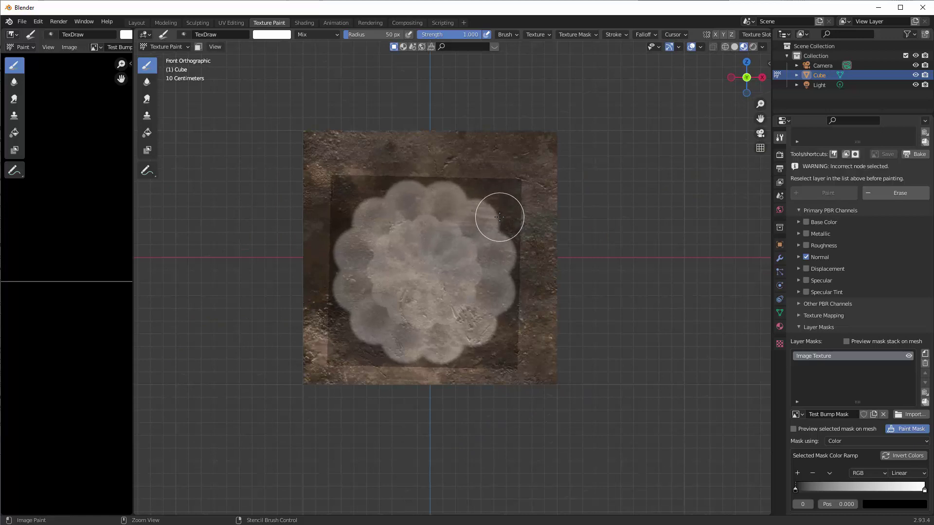
pyautogui.keyDown('shift'); pyautogui.moveTo(470, 236); pyautogui.dragTo(530, 158, button='right'); pyautogui.keyUp('shift')
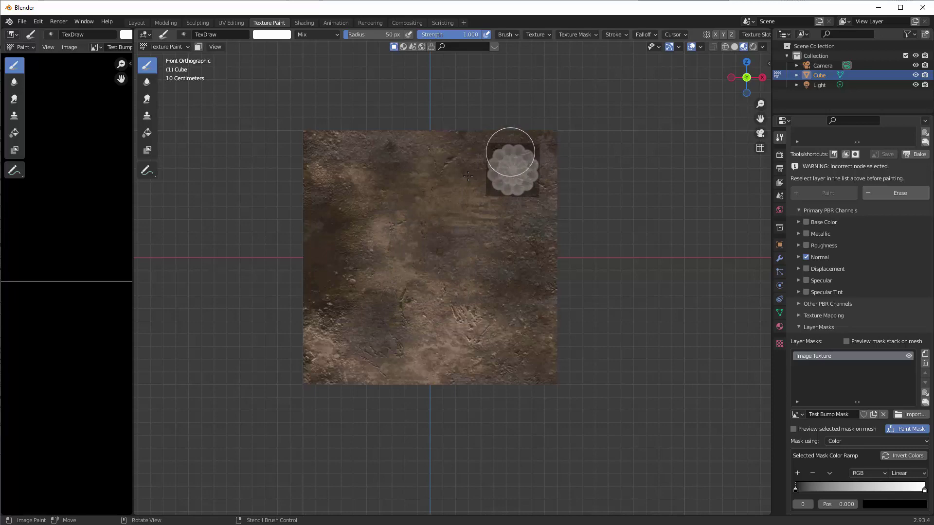
pyautogui.moveTo(471, 239); pyautogui.dragTo(175, 146, button='middle')
# Fill the Bump Displace test mask through the stencil to emboss a rosette on the front face
pyautogui.click(148, 132)
pyautogui.scroll(7, 891, 180)
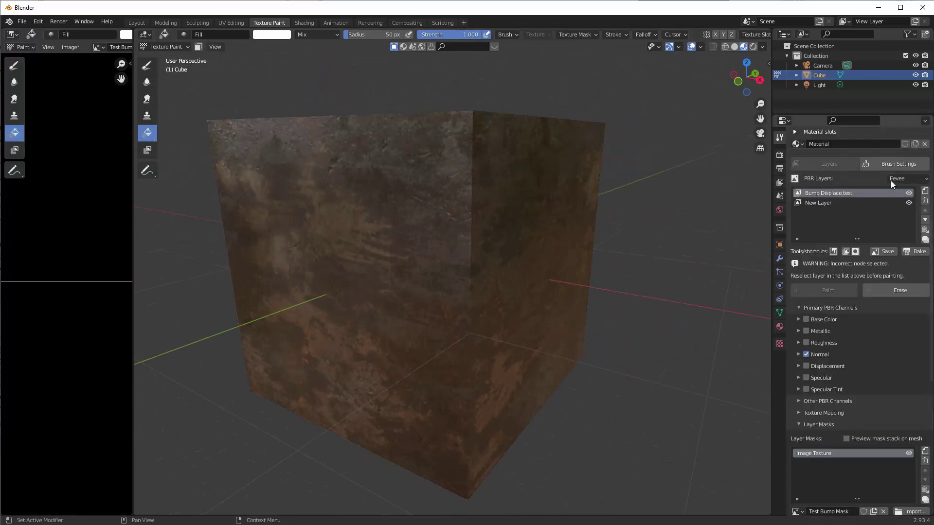
pyautogui.click(845, 229)
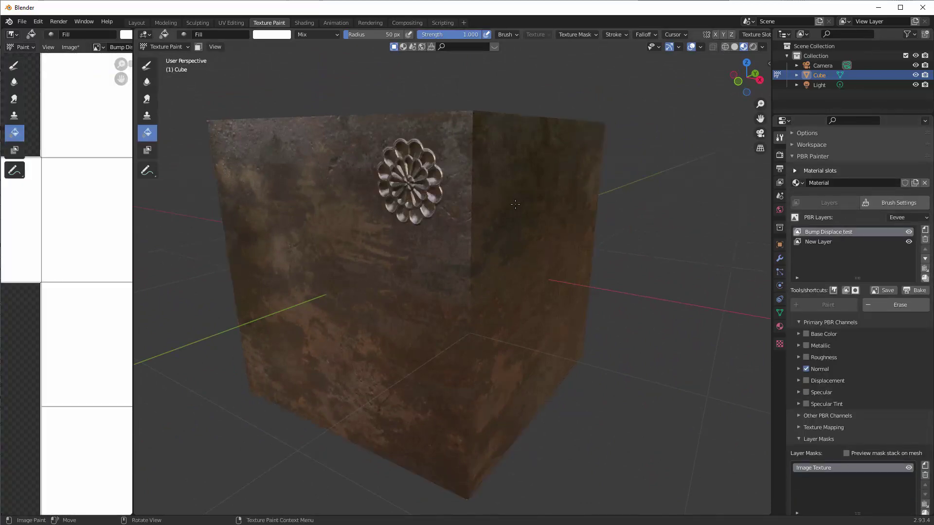
pyautogui.moveTo(515, 204); pyautogui.dragTo(640, 155, button='middle')
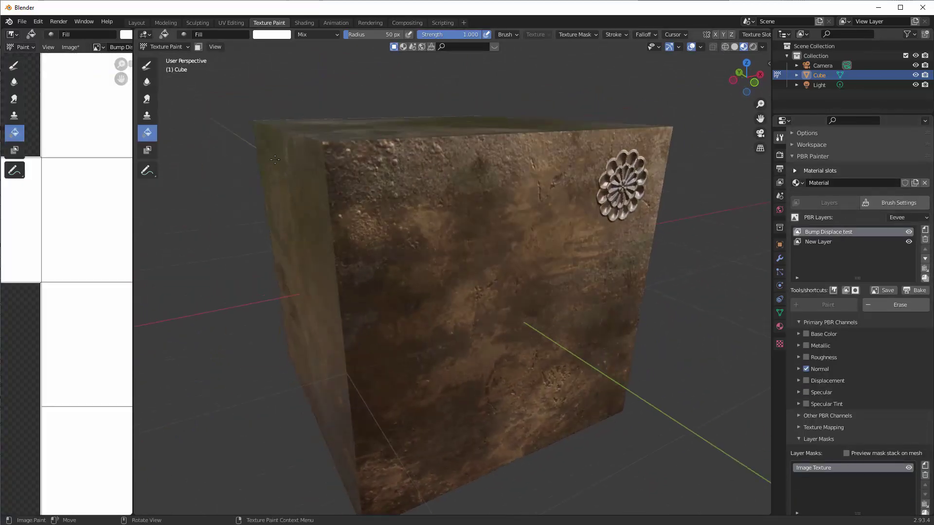
pyautogui.moveTo(611, 212); pyautogui.dragTo(560, 214, button='middle')
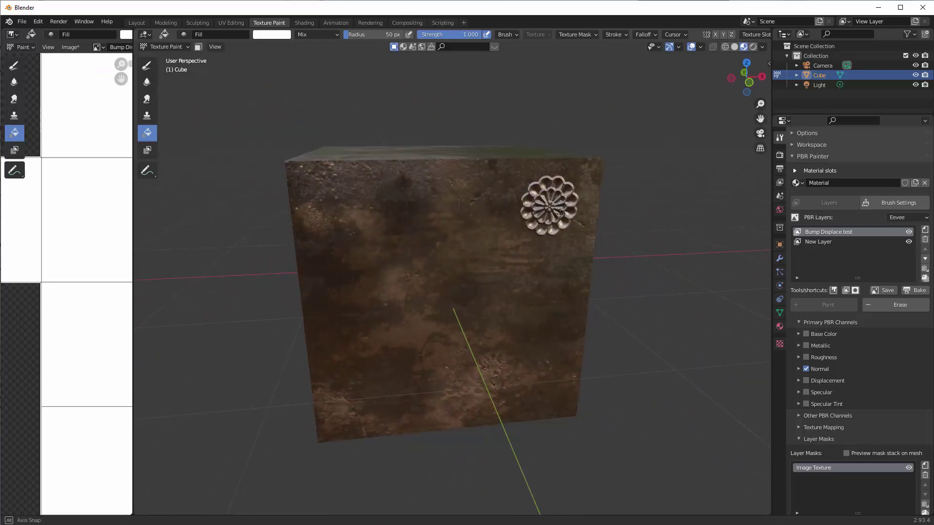
pyautogui.scroll(-7, 901, 370)
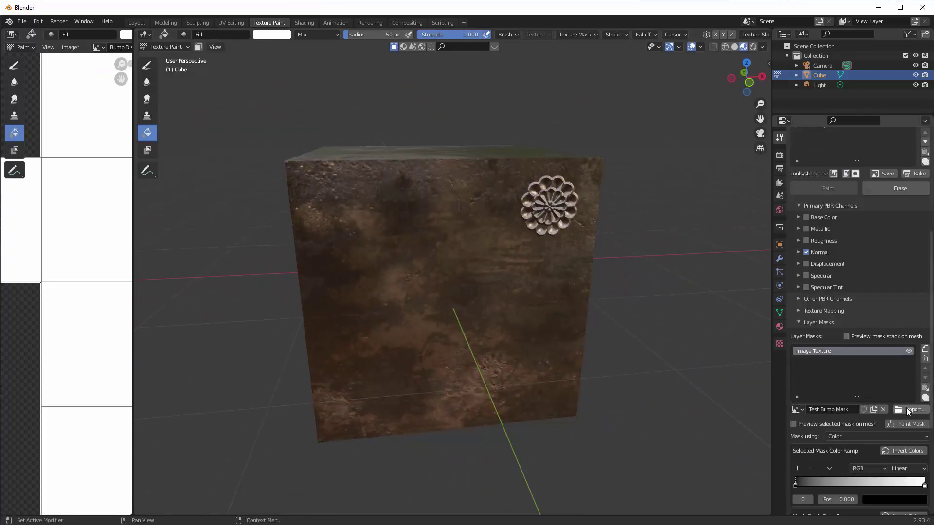
pyautogui.click(910, 405)
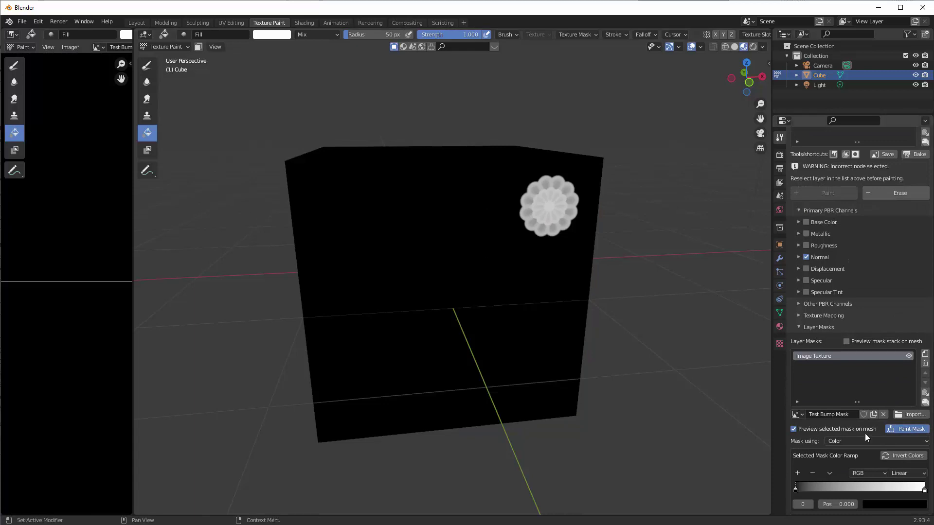
pyautogui.click(793, 429)
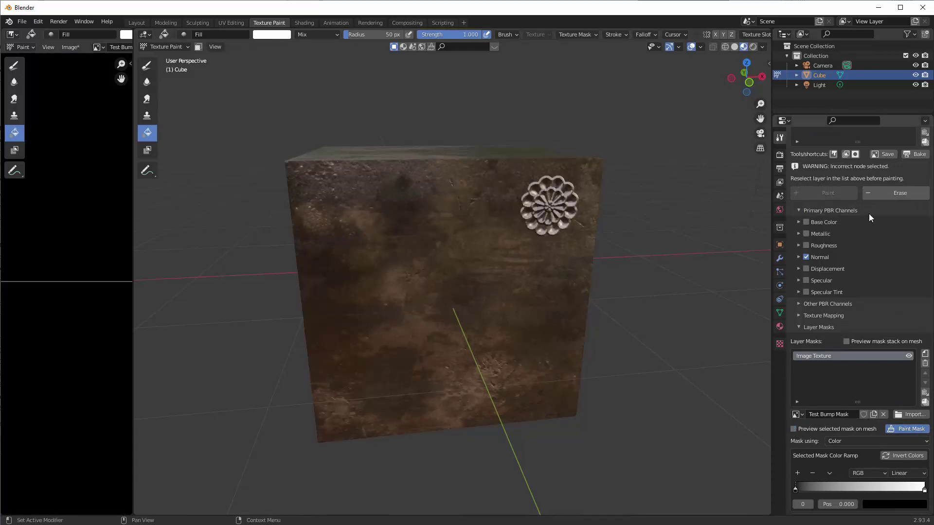
# Switch to the Draw brush with mask painting re-enabled and the mask preview turned off
pyautogui.click(897, 429)
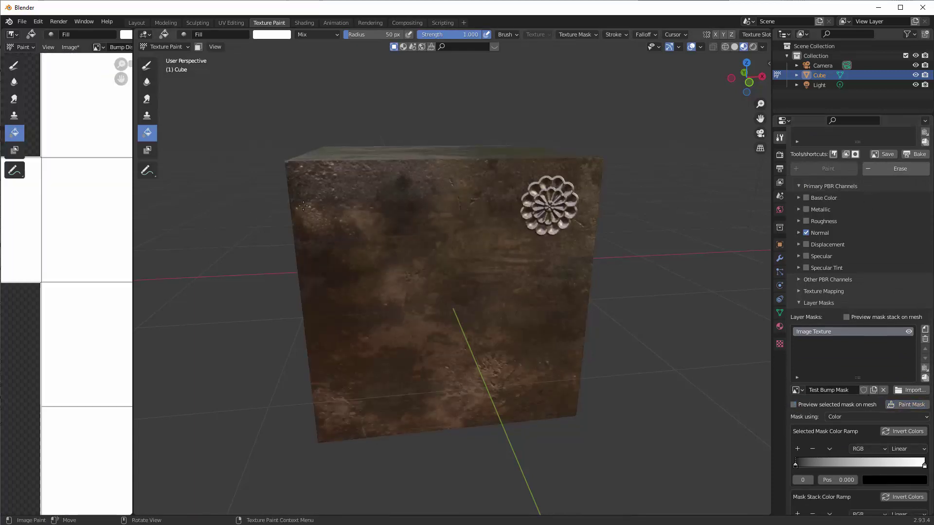
pyautogui.click(153, 67)
pyautogui.click(907, 405)
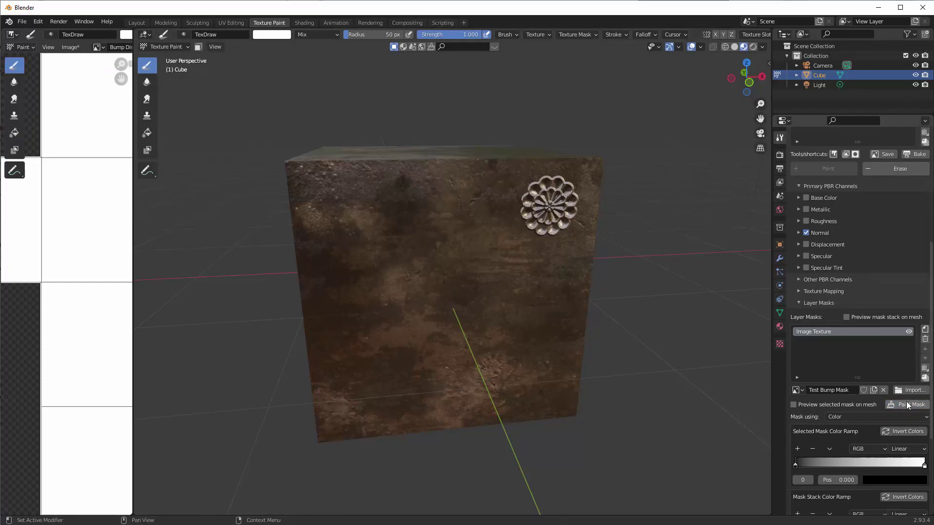
pyautogui.click(513, 169)
pyautogui.hotkey('ctrl', 'z')
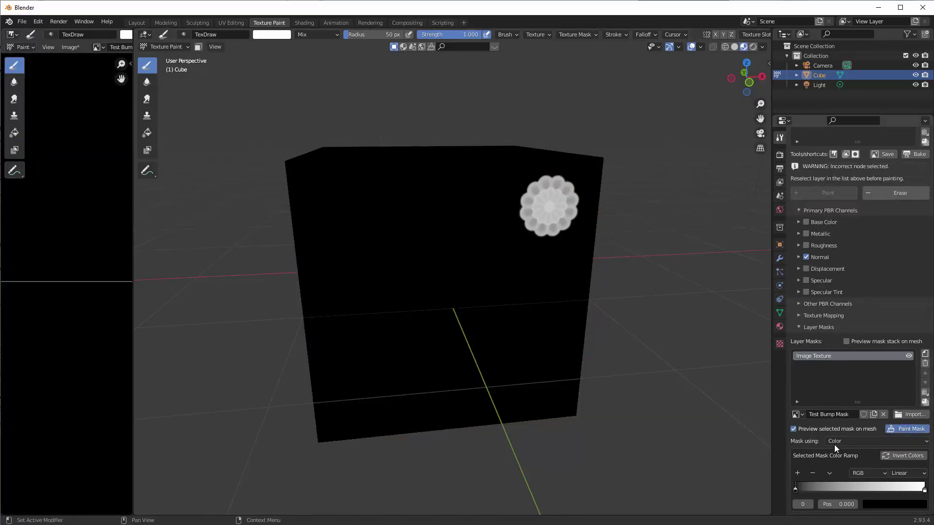
pyautogui.click(794, 429)
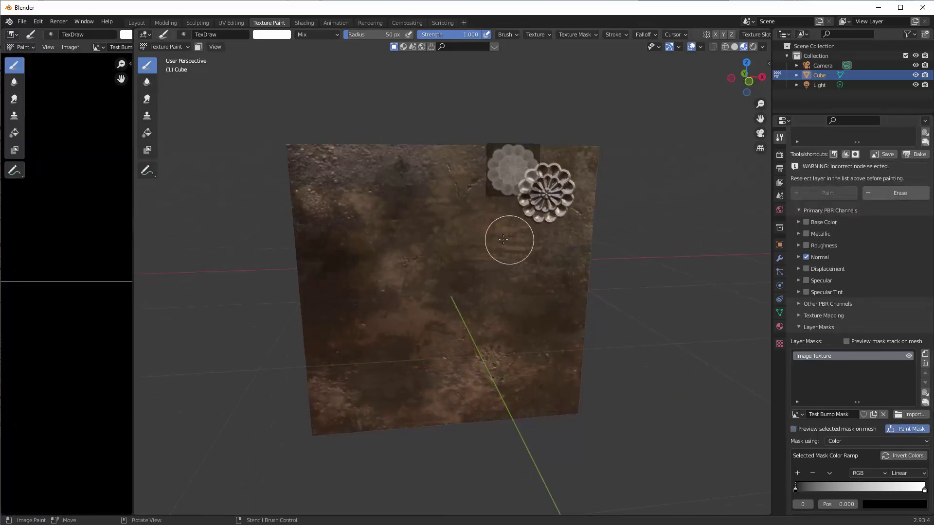
# Enlarge the rosette stencil, move it to the face centre, and paint a large rosette there
pyautogui.scroll(2, 517, 197)
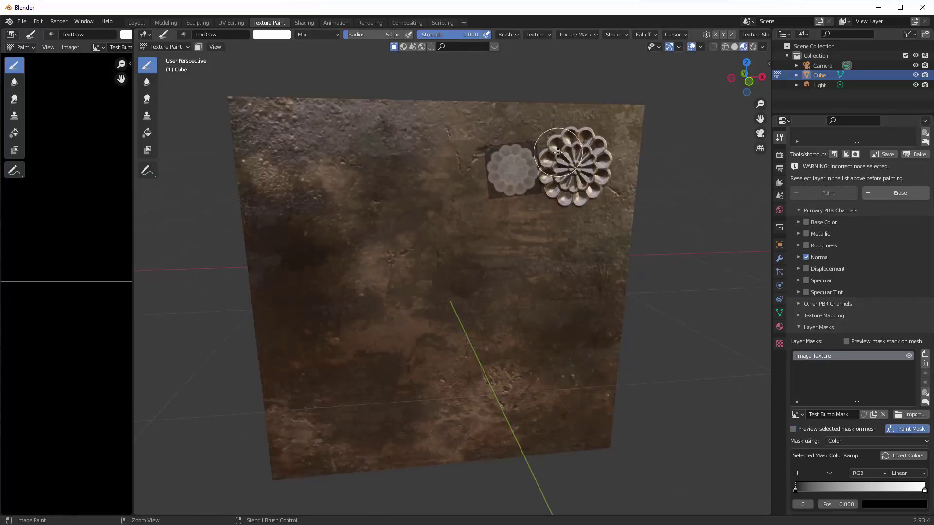
pyautogui.keyDown('shift'); pyautogui.moveTo(544, 133); pyautogui.dragTo(594, 129, button='right'); pyautogui.keyUp('shift')
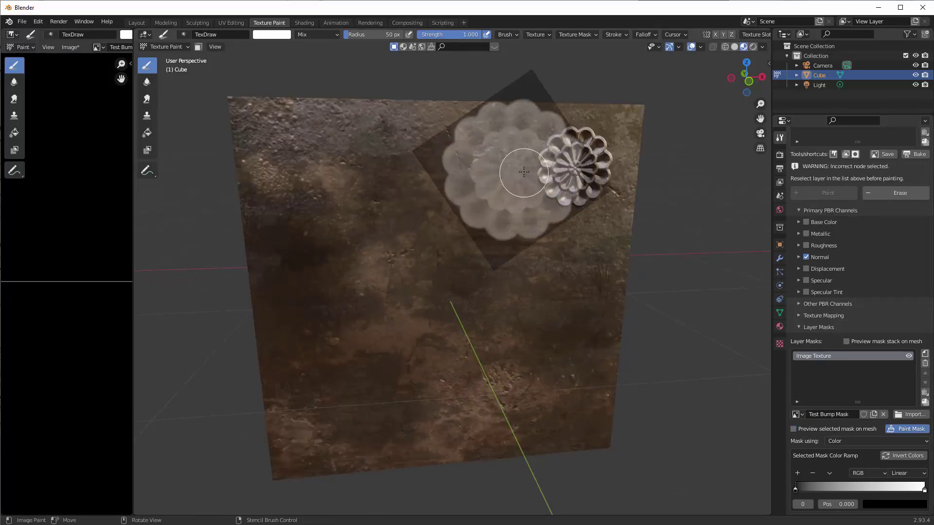
pyautogui.moveTo(524, 171); pyautogui.dragTo(471, 235, button='right')
pyautogui.moveTo(447, 169)
pyautogui.mouseDown()
pyautogui.moveTo(440, 204)
pyautogui.moveTo(486, 194)
pyautogui.moveTo(413, 273)
pyautogui.moveTo(449, 337)
pyautogui.mouseUp()
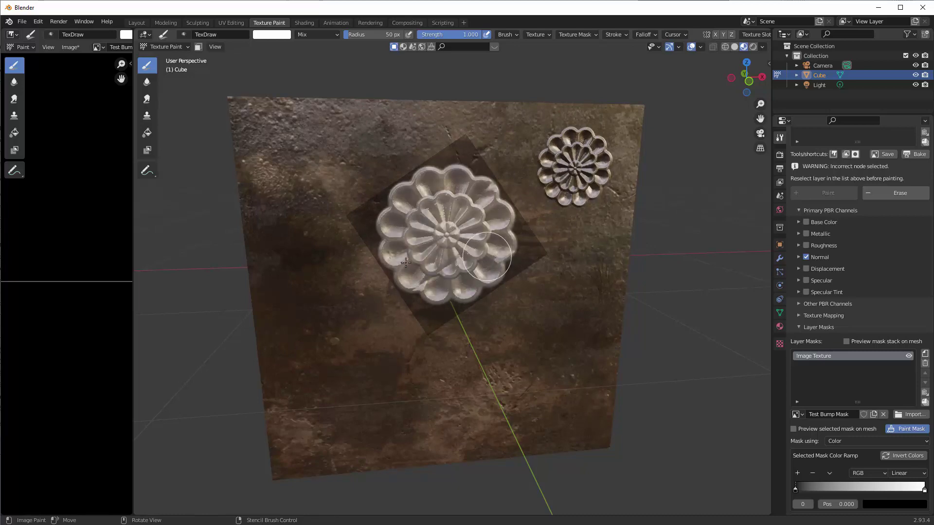
pyautogui.moveTo(430, 192)
pyautogui.mouseDown(button='middle')
pyautogui.moveTo(475, 208)
pyautogui.moveTo(475, 185)
pyautogui.moveTo(369, 210)
pyautogui.moveTo(362, 226)
pyautogui.mouseUp(button='middle')
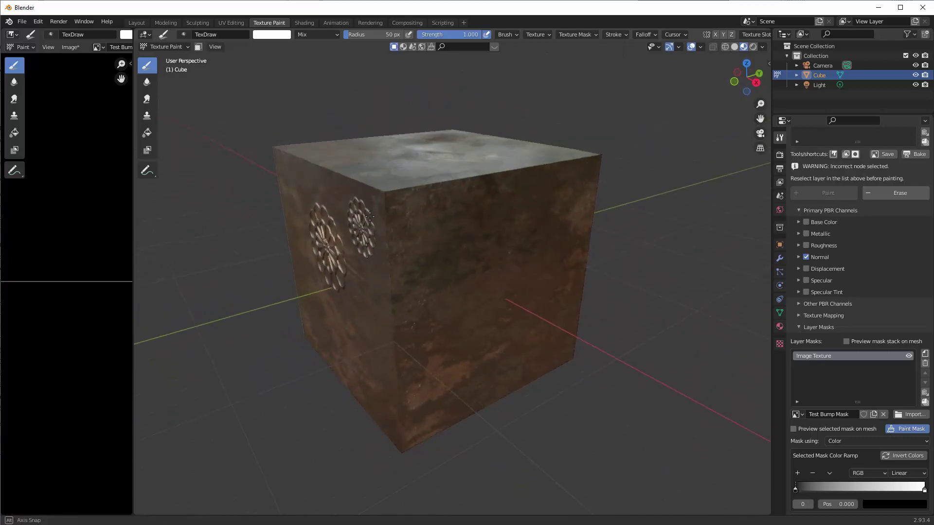
pyautogui.scroll(6, 857, 295)
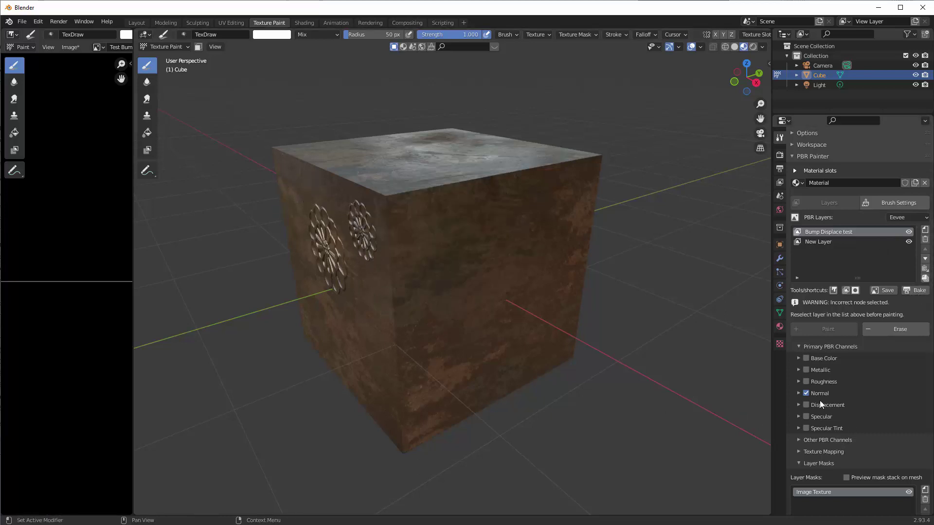
pyautogui.moveTo(650, 370); pyautogui.dragTo(527, 314, button='middle')
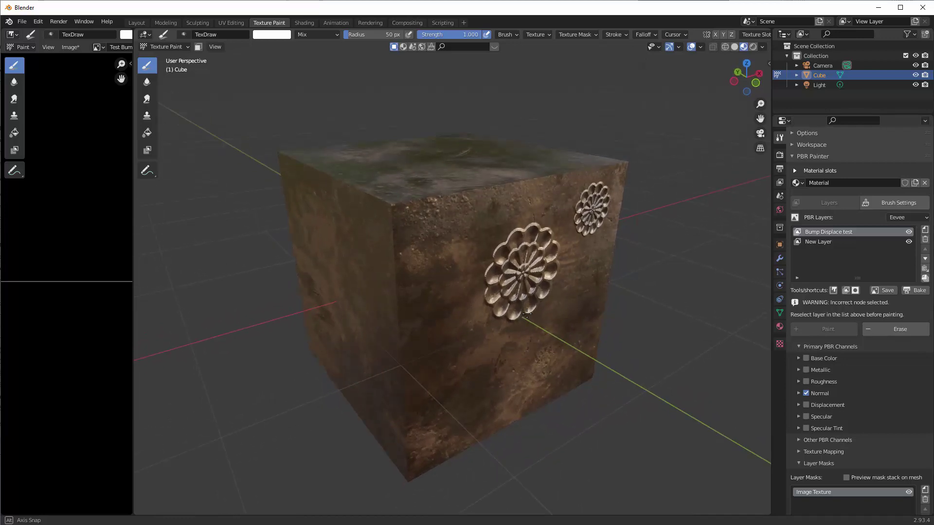